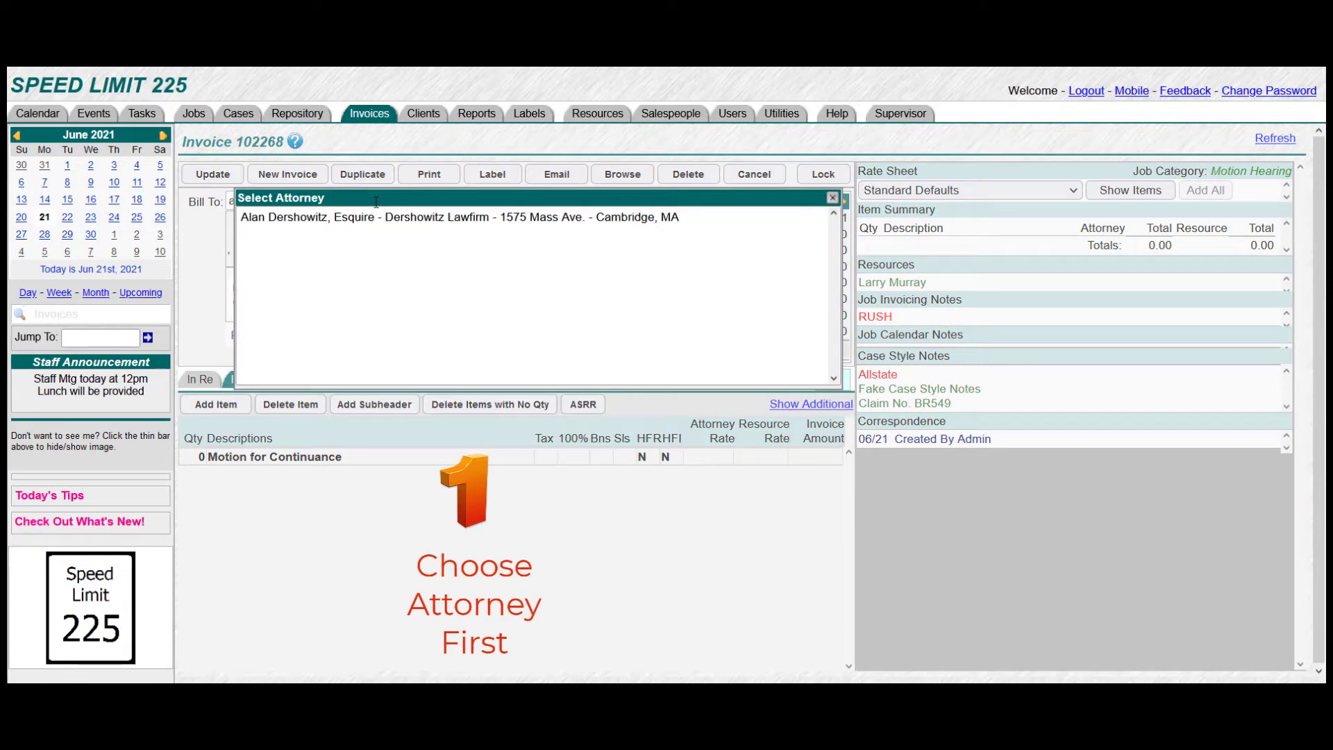
- Bill the invoice to the listed attorney and add the 25.00 Hearing Appearance Fee, Hearing - Original & One Transcript, Exhibits (Color) and Postage & Handling
click(363, 217)
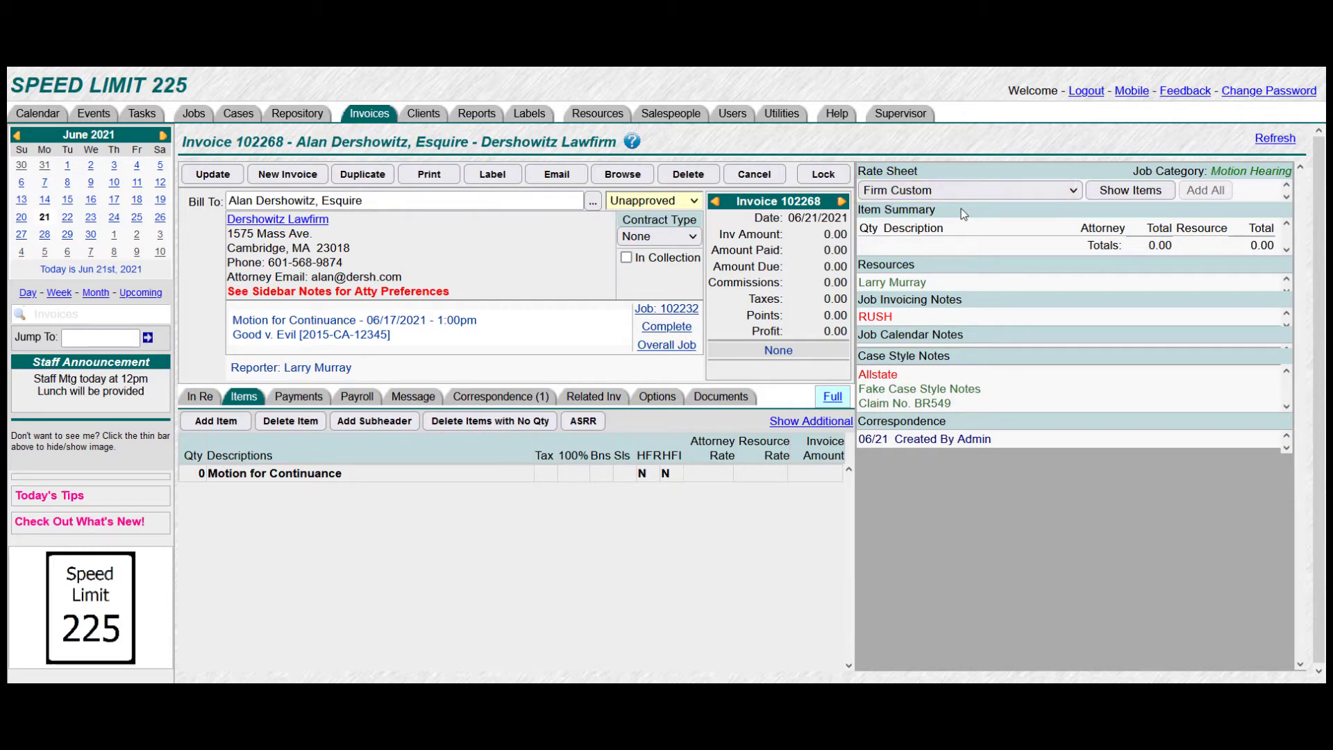
click(1123, 190)
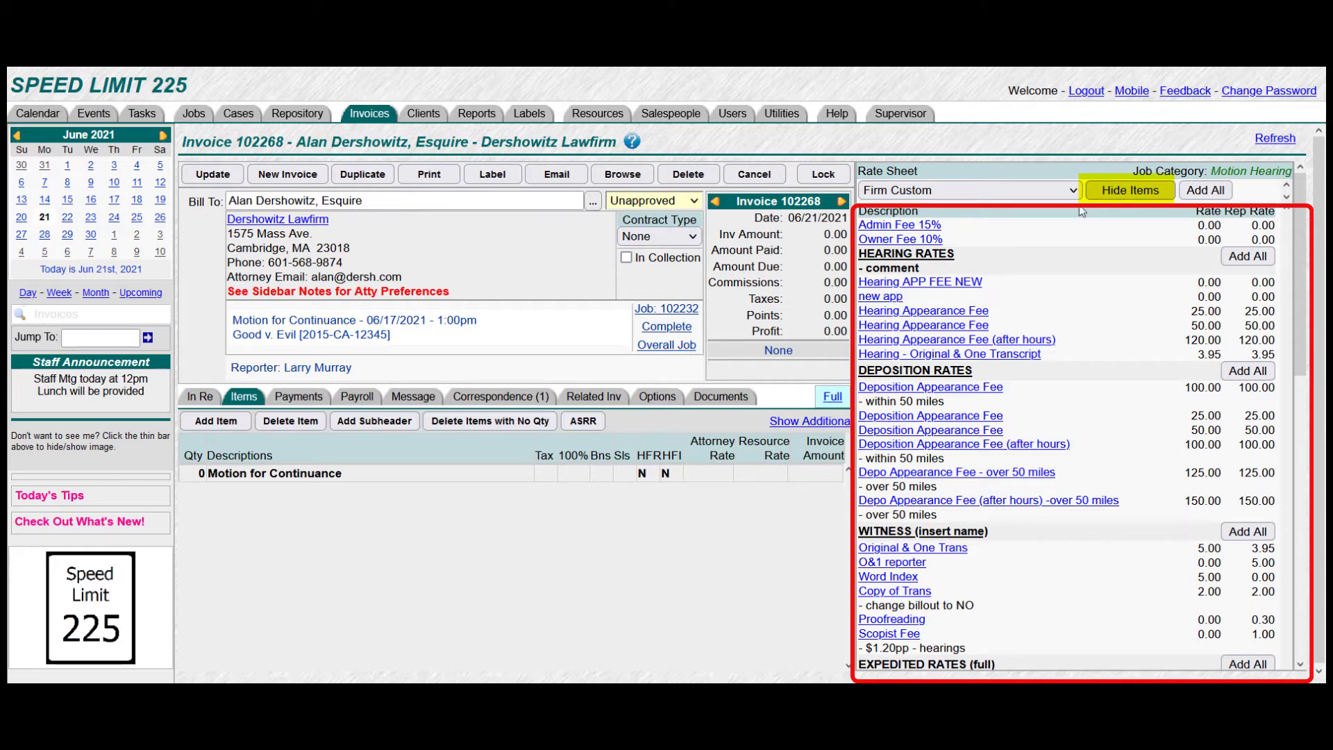
click(938, 314)
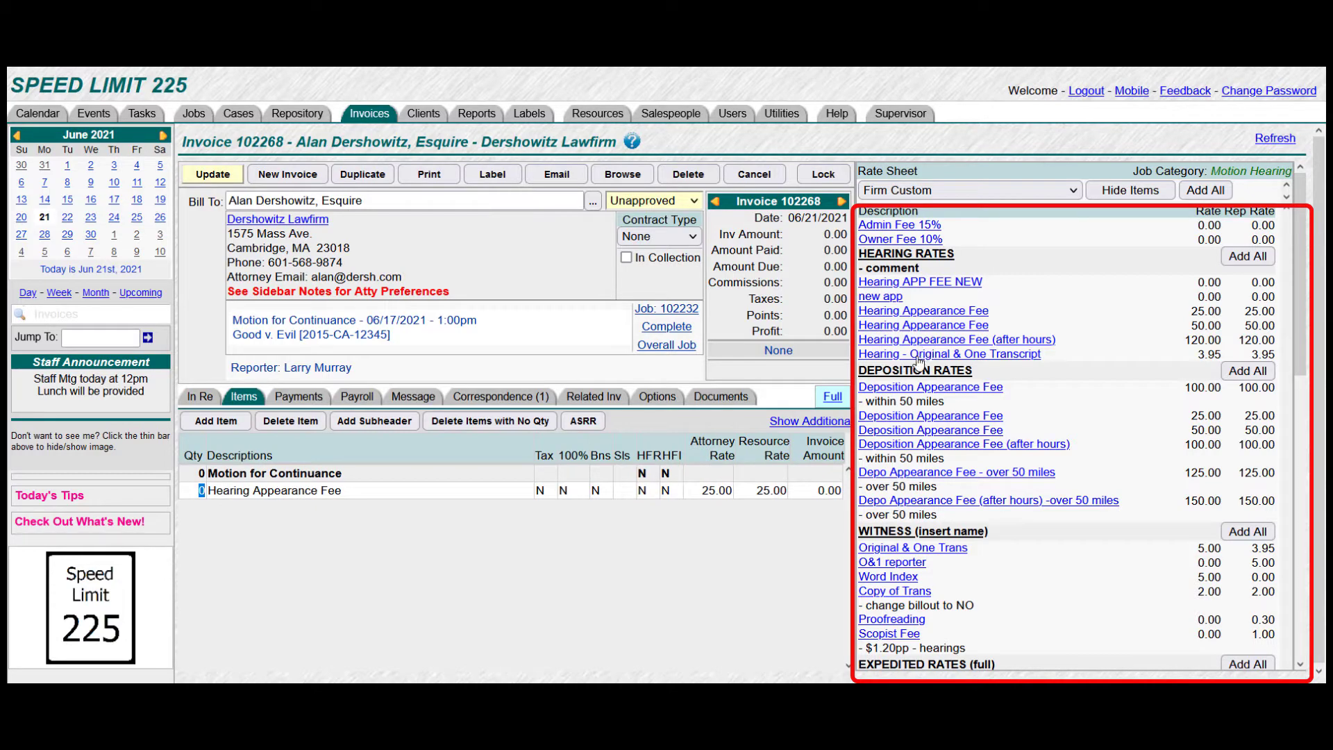
click(919, 355)
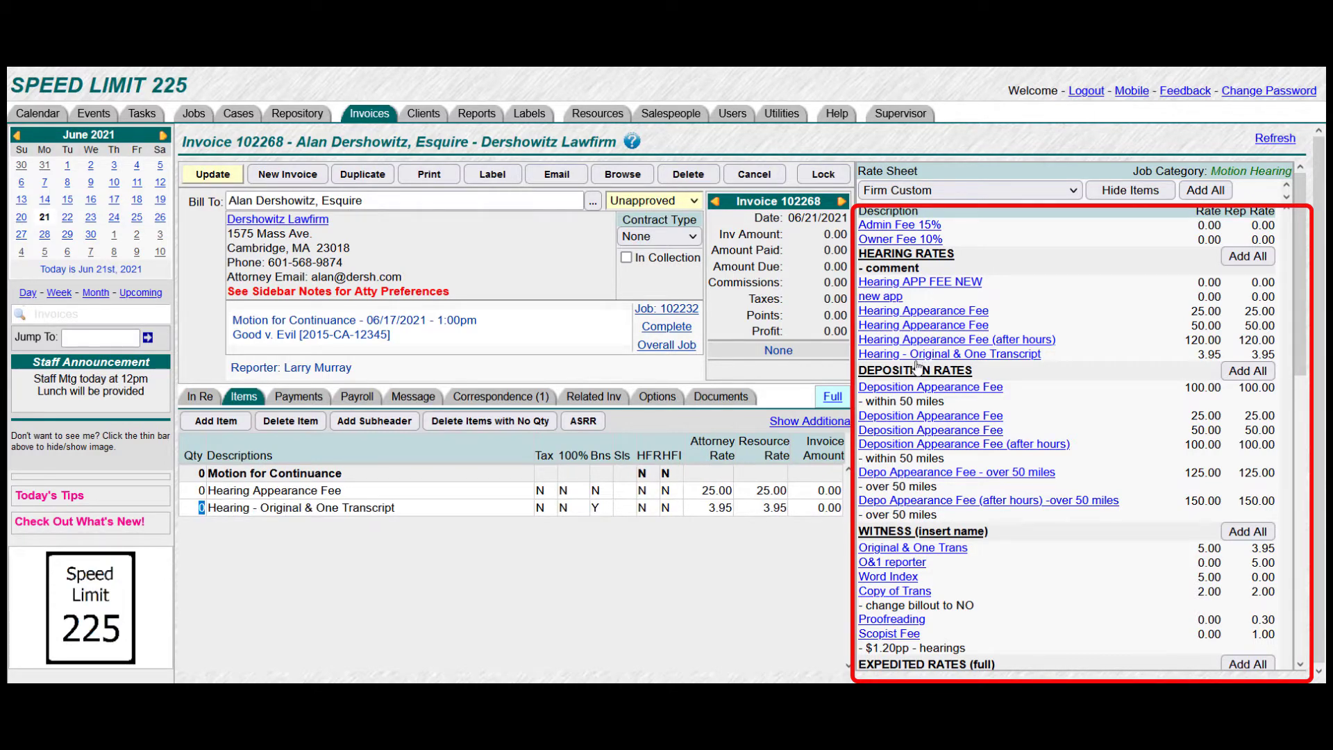
scroll(893, 452, down, 3)
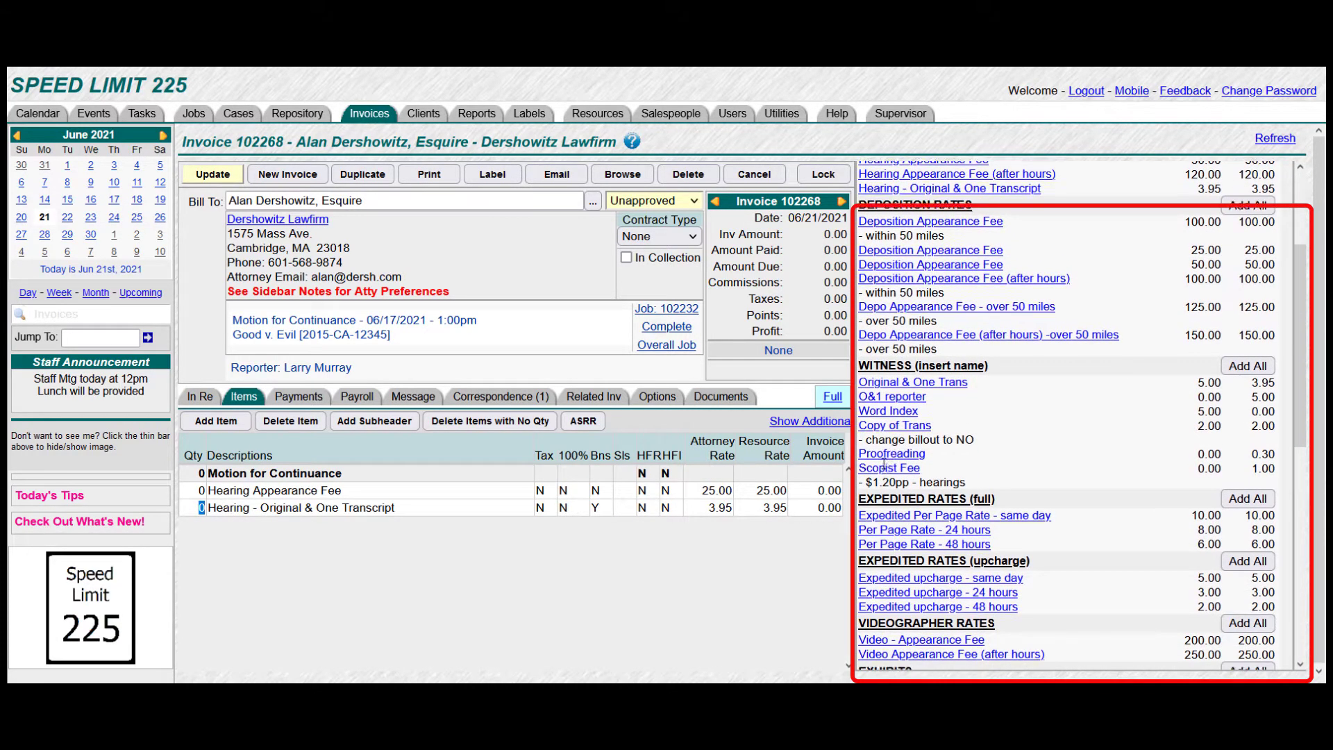
scroll(893, 452, down, 6)
click(878, 359)
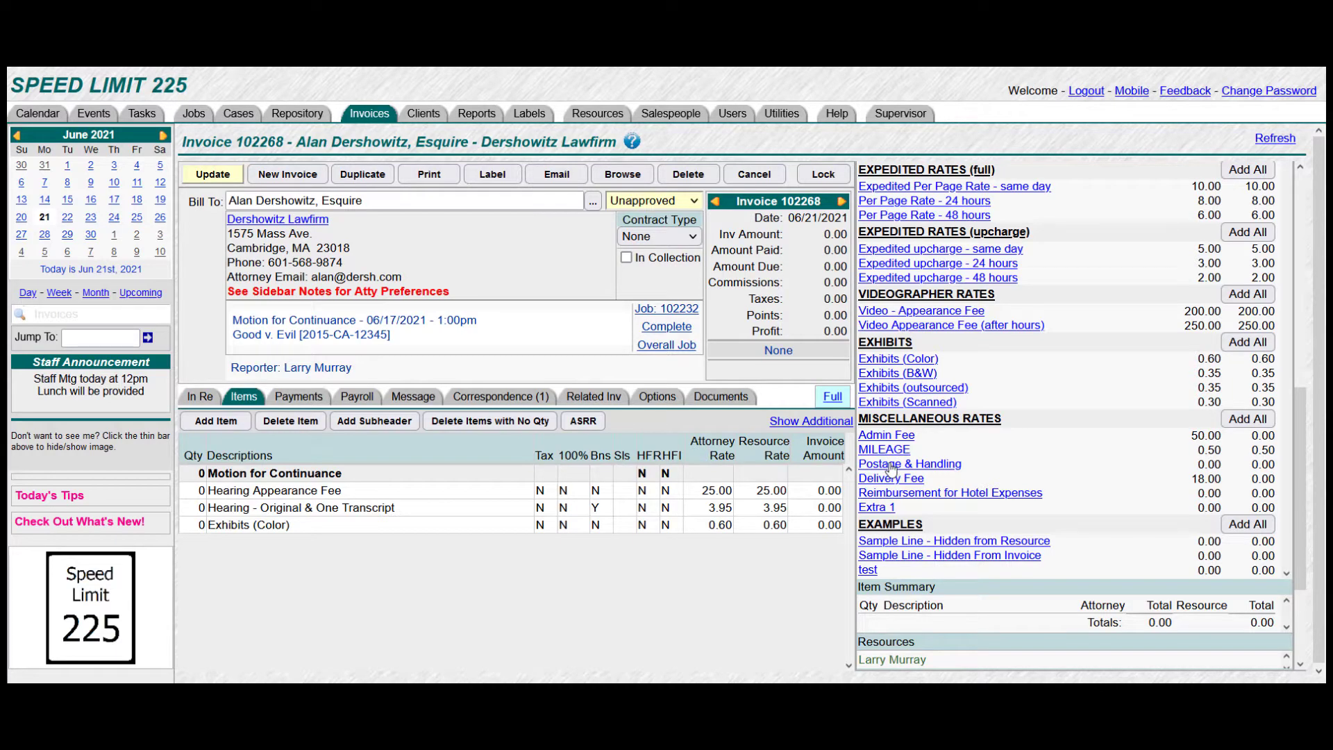
click(890, 465)
- Set the item quantities to 1 for the appearance fee, 250 for the transcript, 60 for exhibits and 10 for postage
click(195, 492)
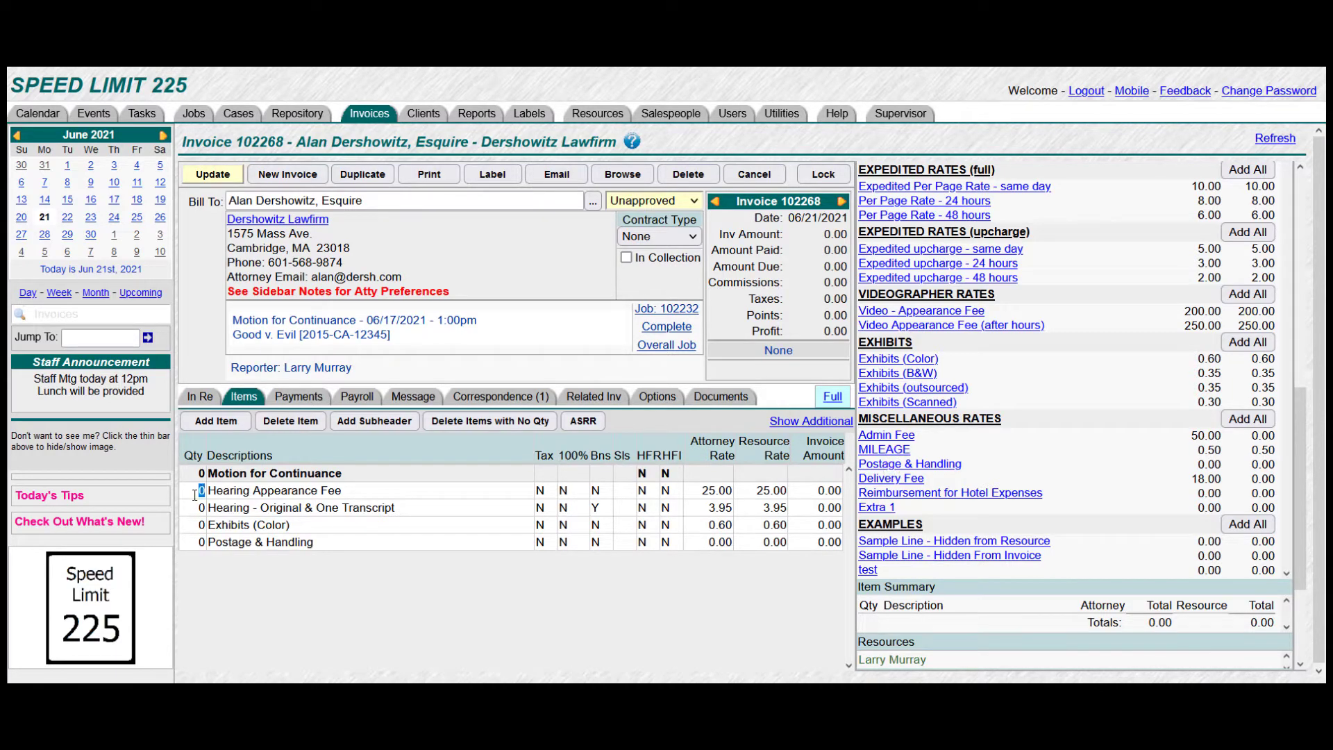
text(1)
click(198, 509)
text(2)
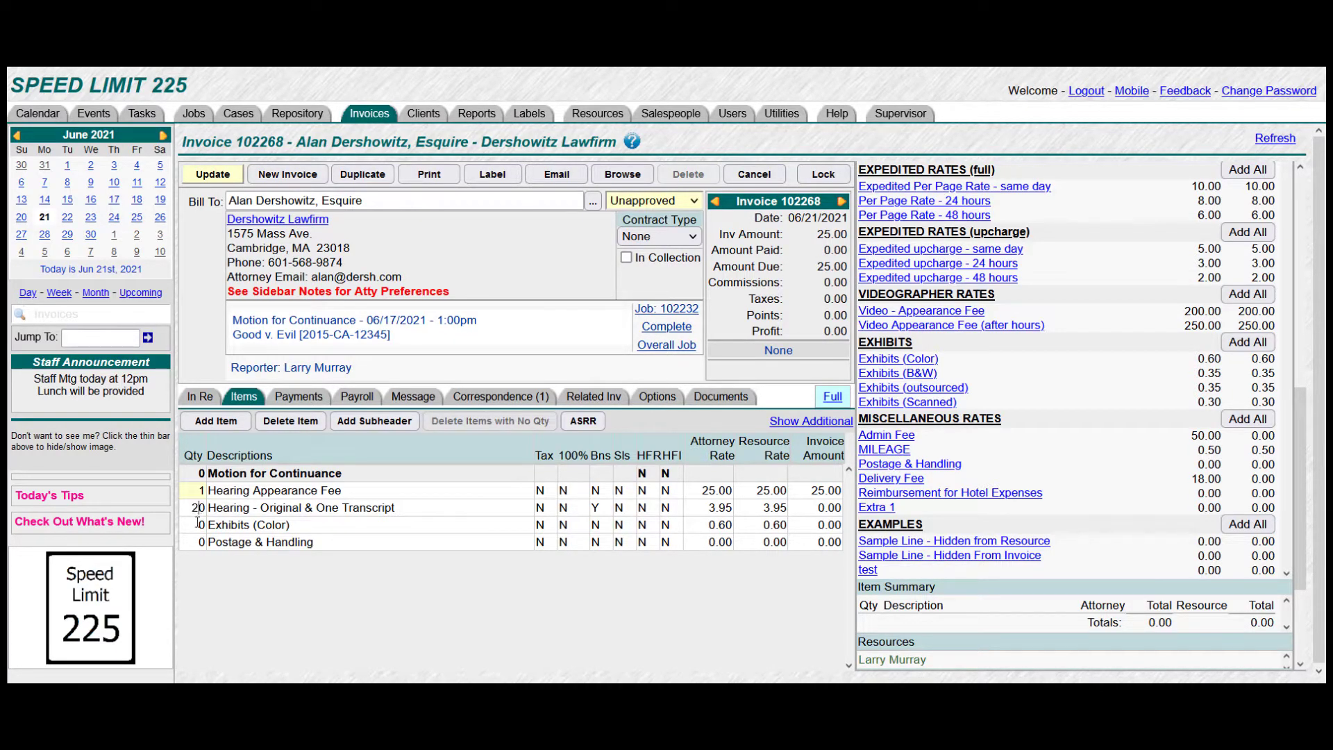
text(5)
click(198, 523)
text(6)
click(200, 542)
text(1)
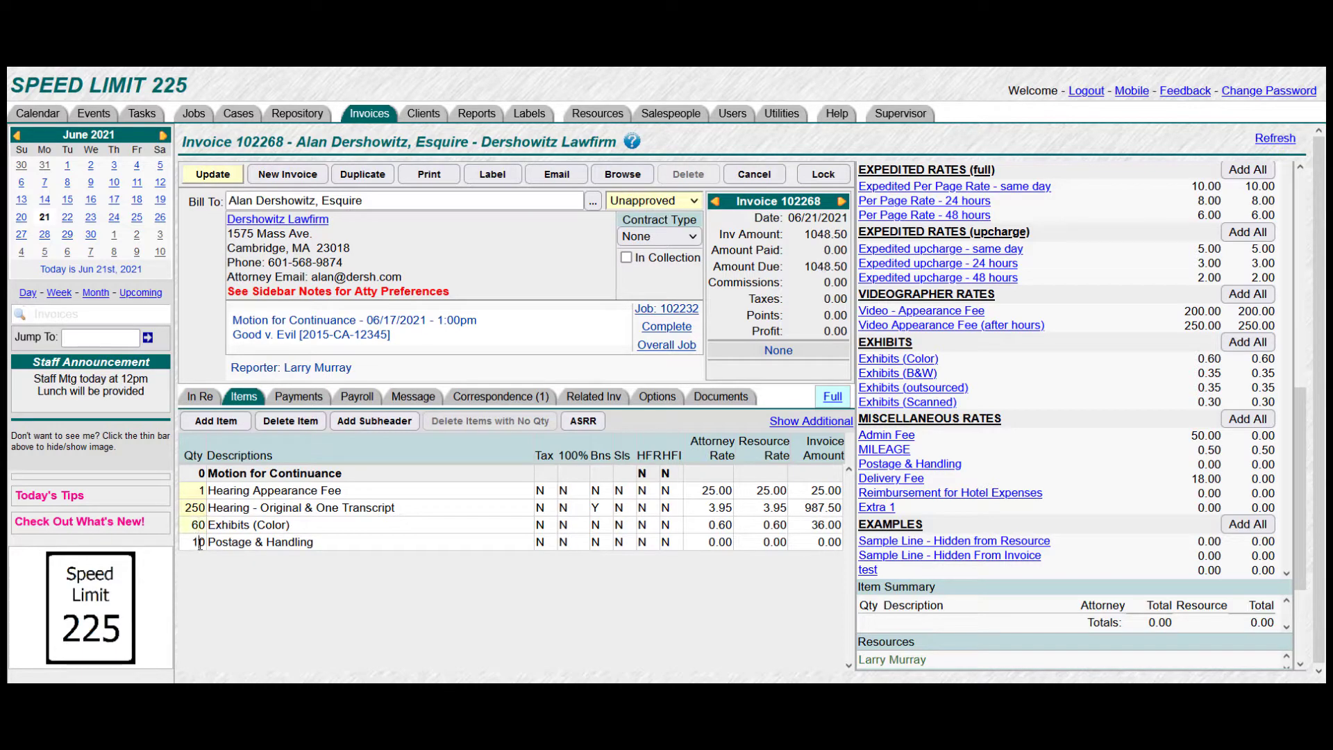
- Set the attorney rate of Postage & Handling to 10.00 and save the invoice
click(715, 543)
text(10)
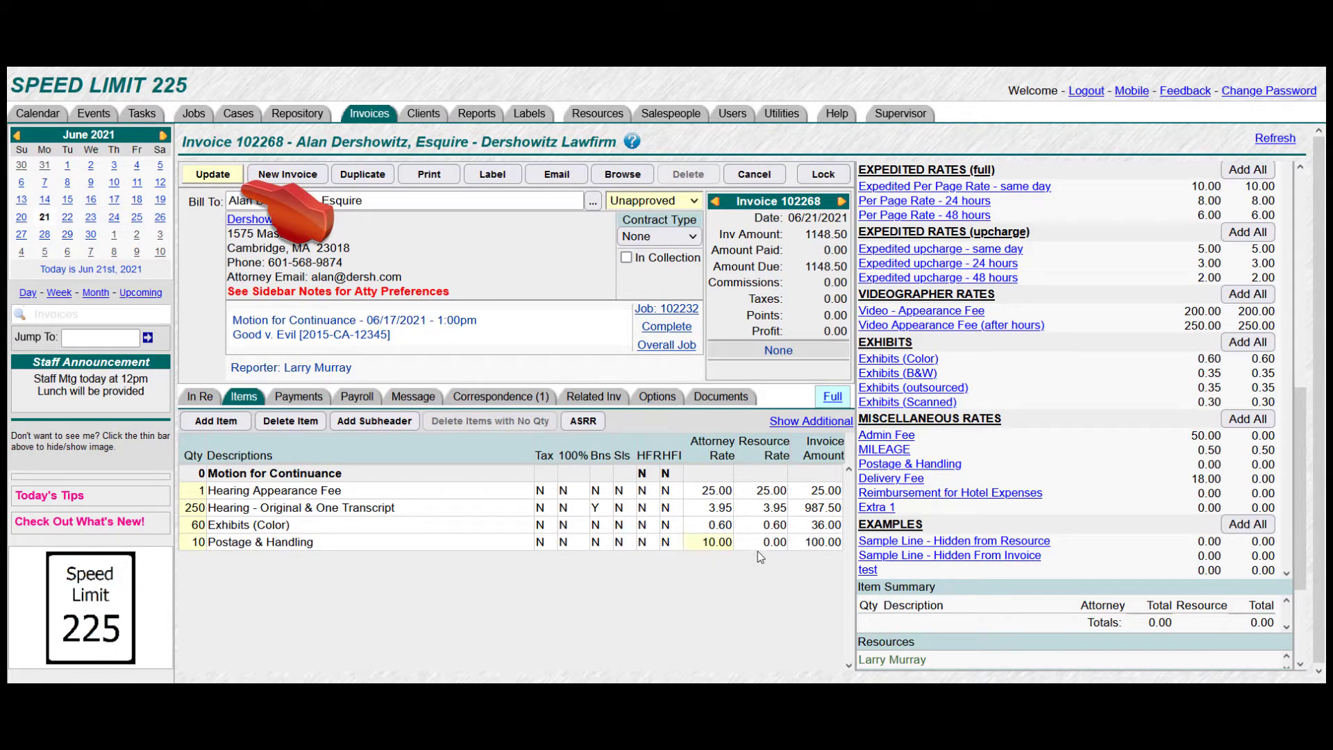
click(204, 177)
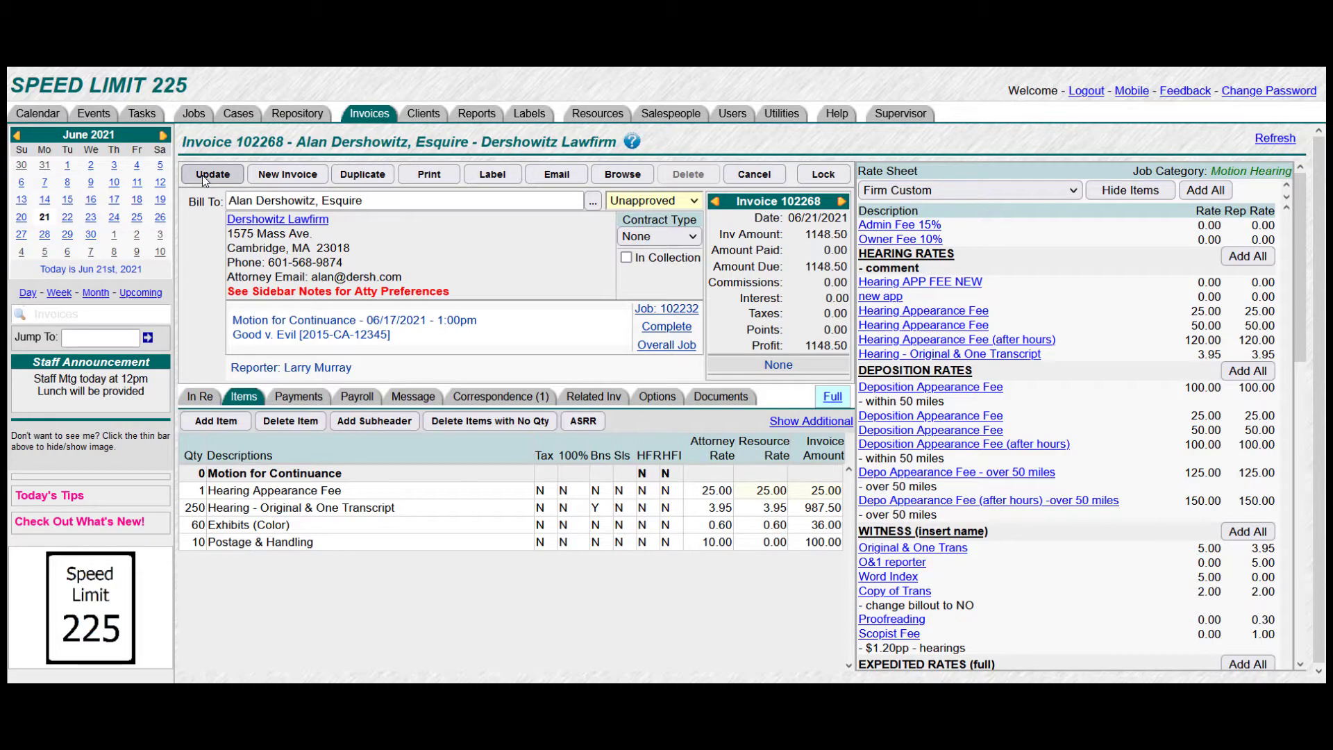
- Review the printable version of the invoice down to its payment voucher and return to the invoice record
click(432, 174)
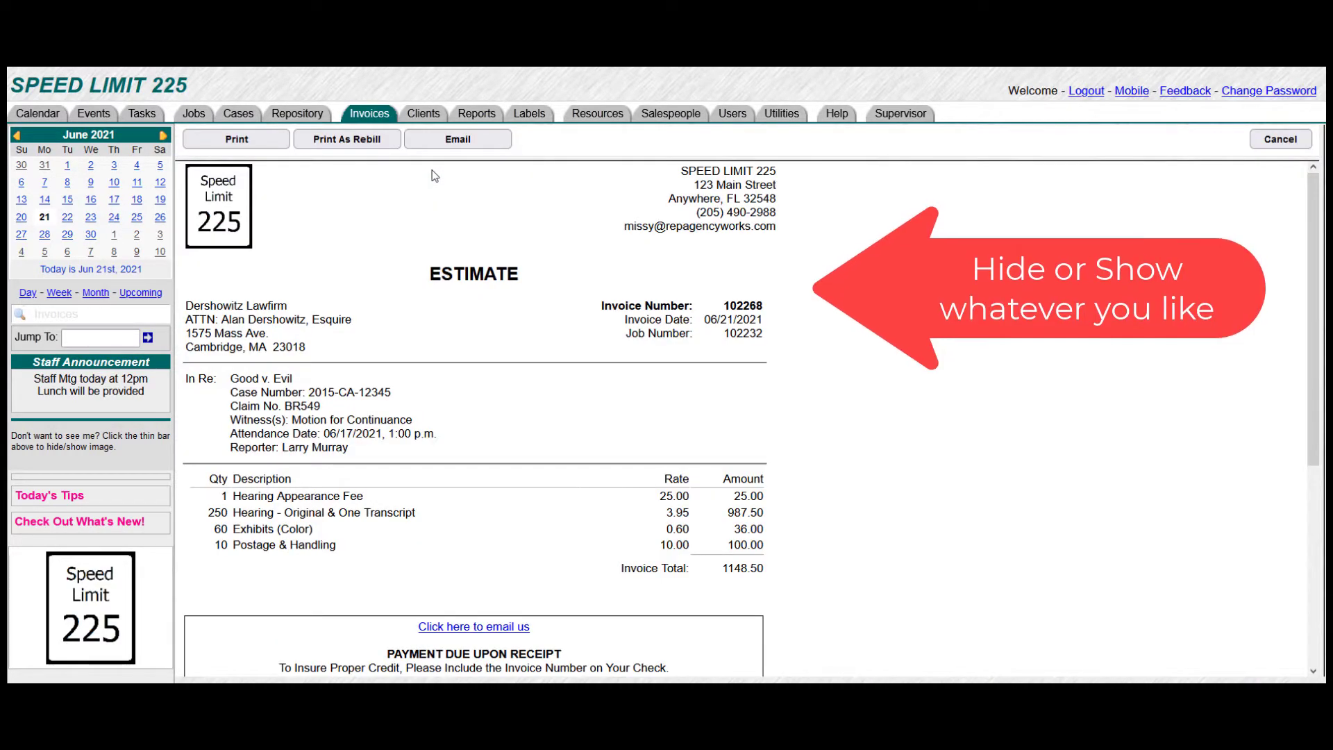
scroll(843, 357, down, 5)
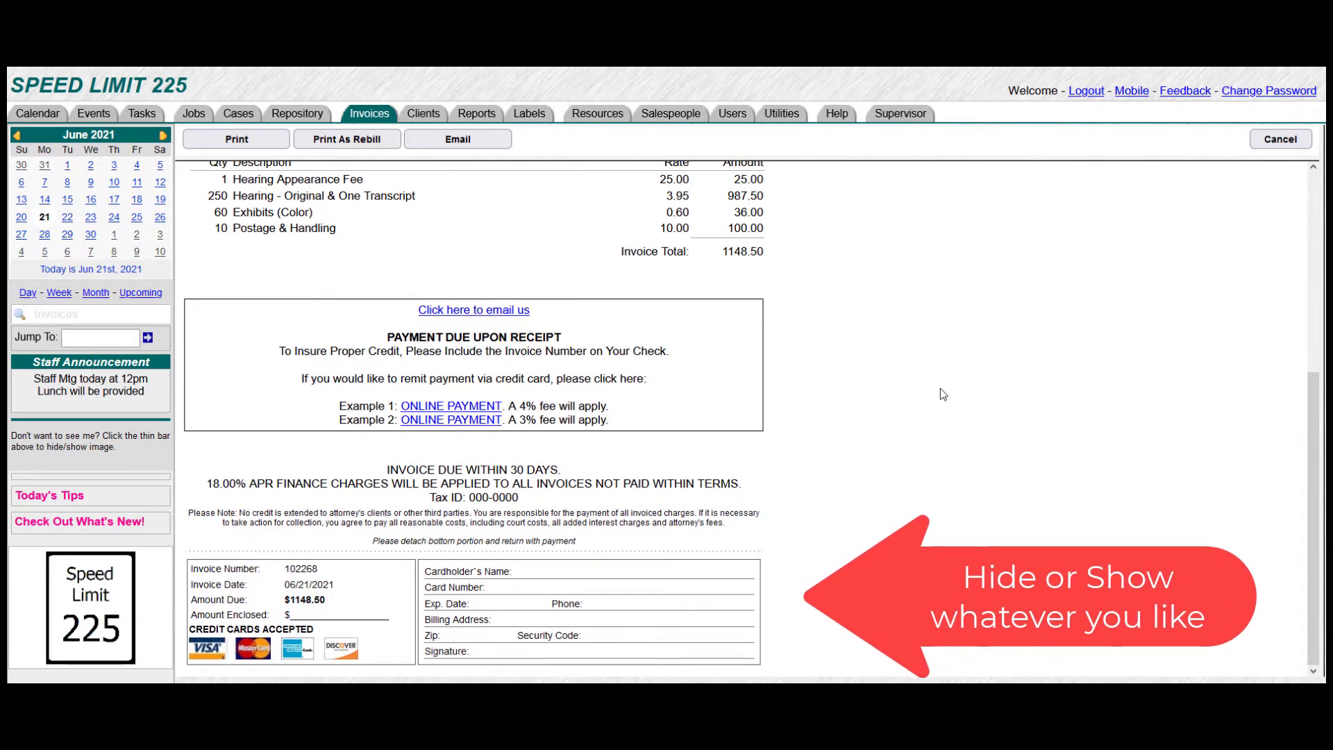
scroll(940, 389, up, 3)
scroll(941, 390, up, 2)
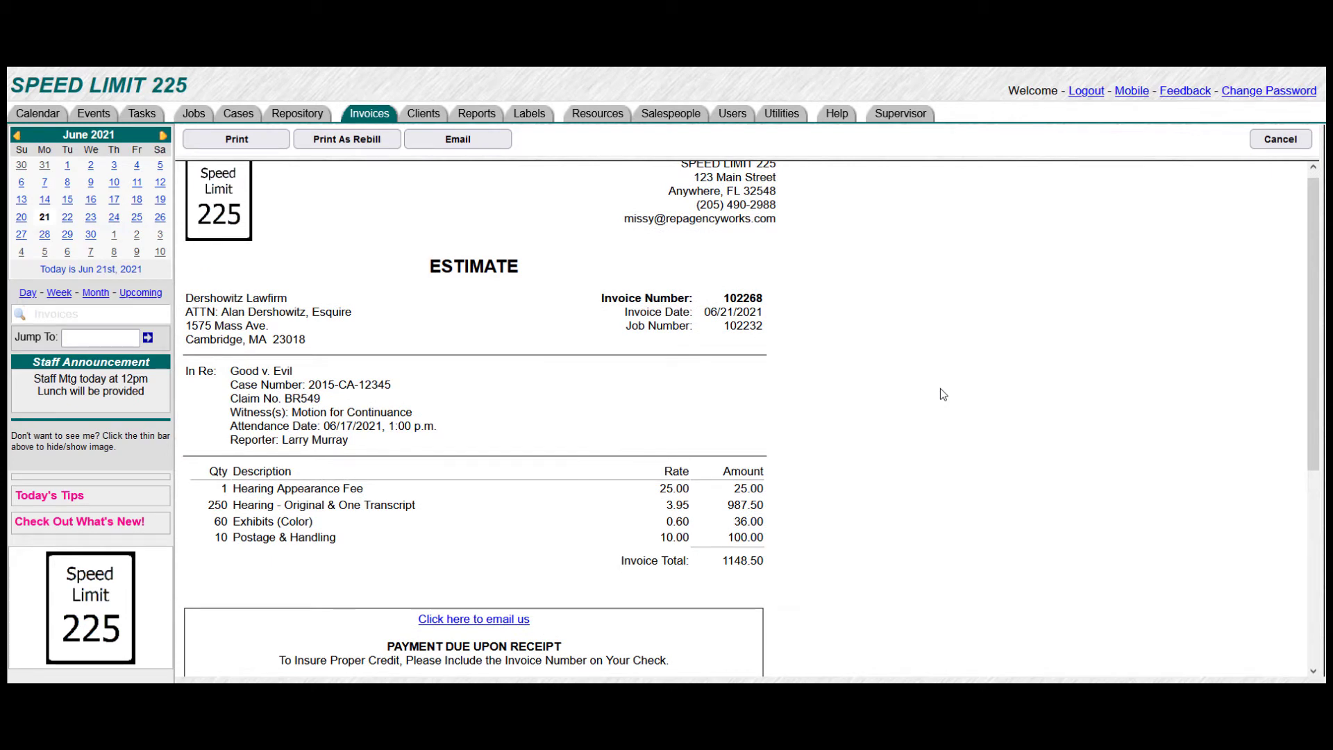
scroll(940, 389, up, 1)
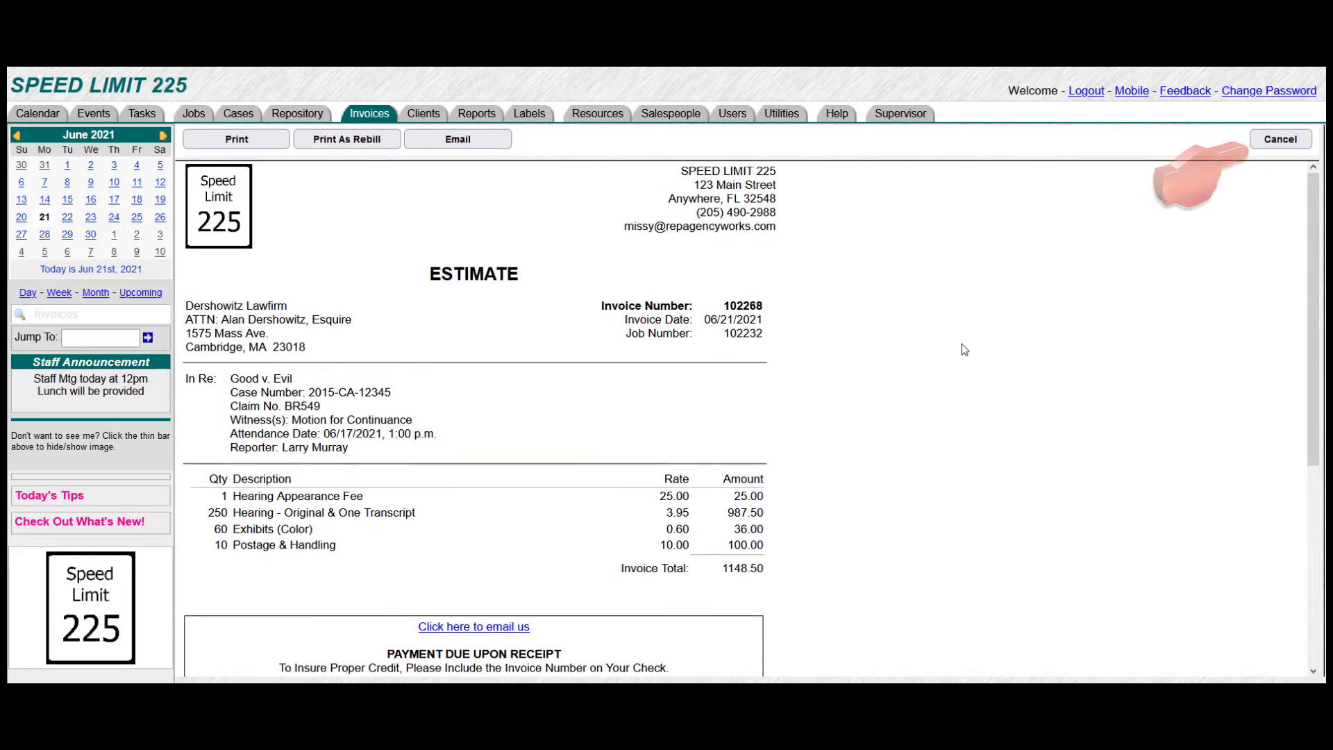
click(1278, 142)
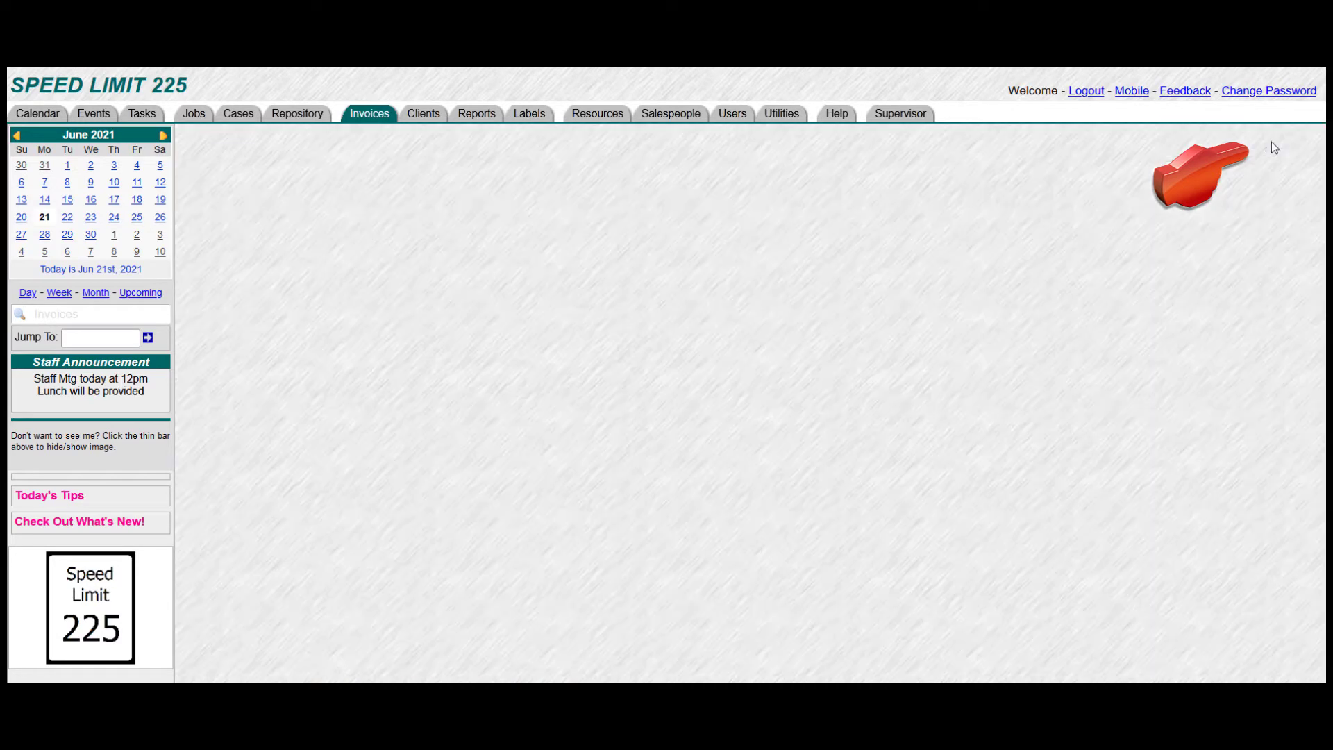
- Change the invoice status to Approved and save the invoice
click(643, 202)
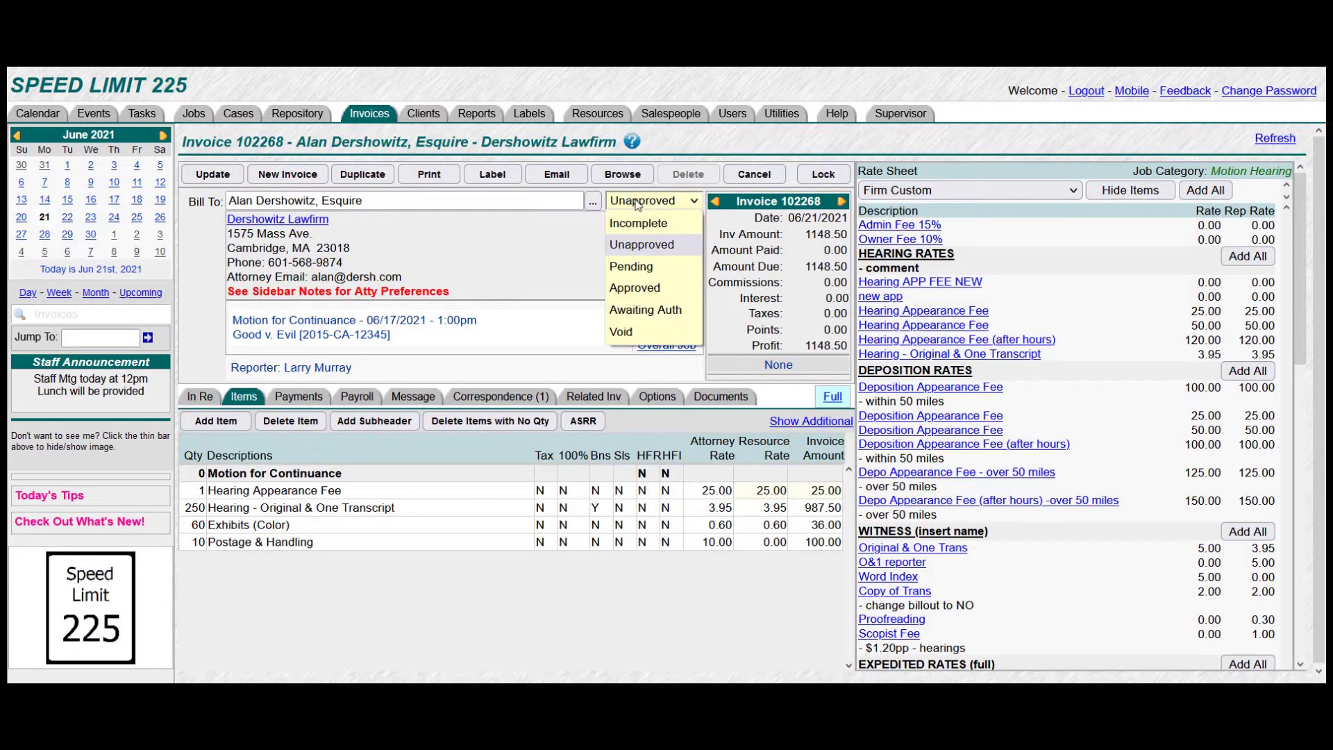
click(625, 291)
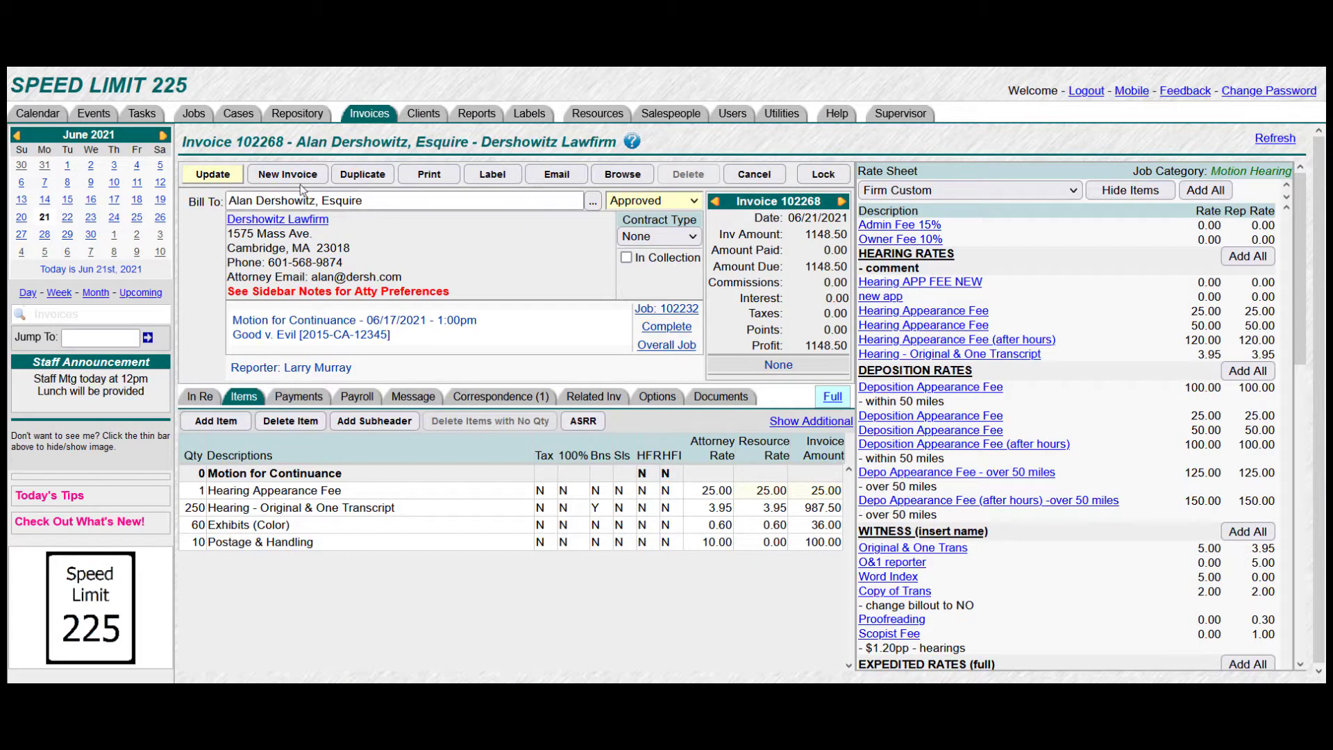
click(194, 178)
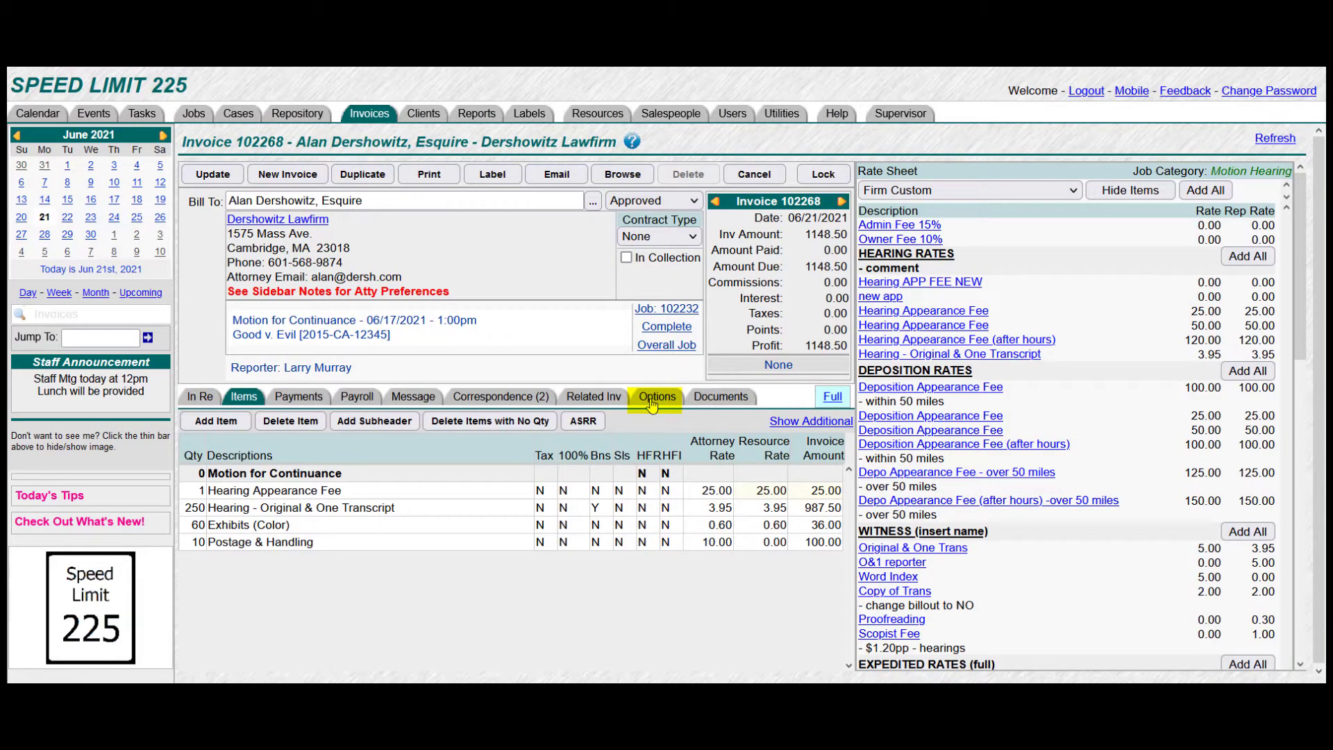
- In the printing format options, enable Hide Resources, disable Voucher, Visa/MC, Amex and Discover, and save the invoice
click(652, 402)
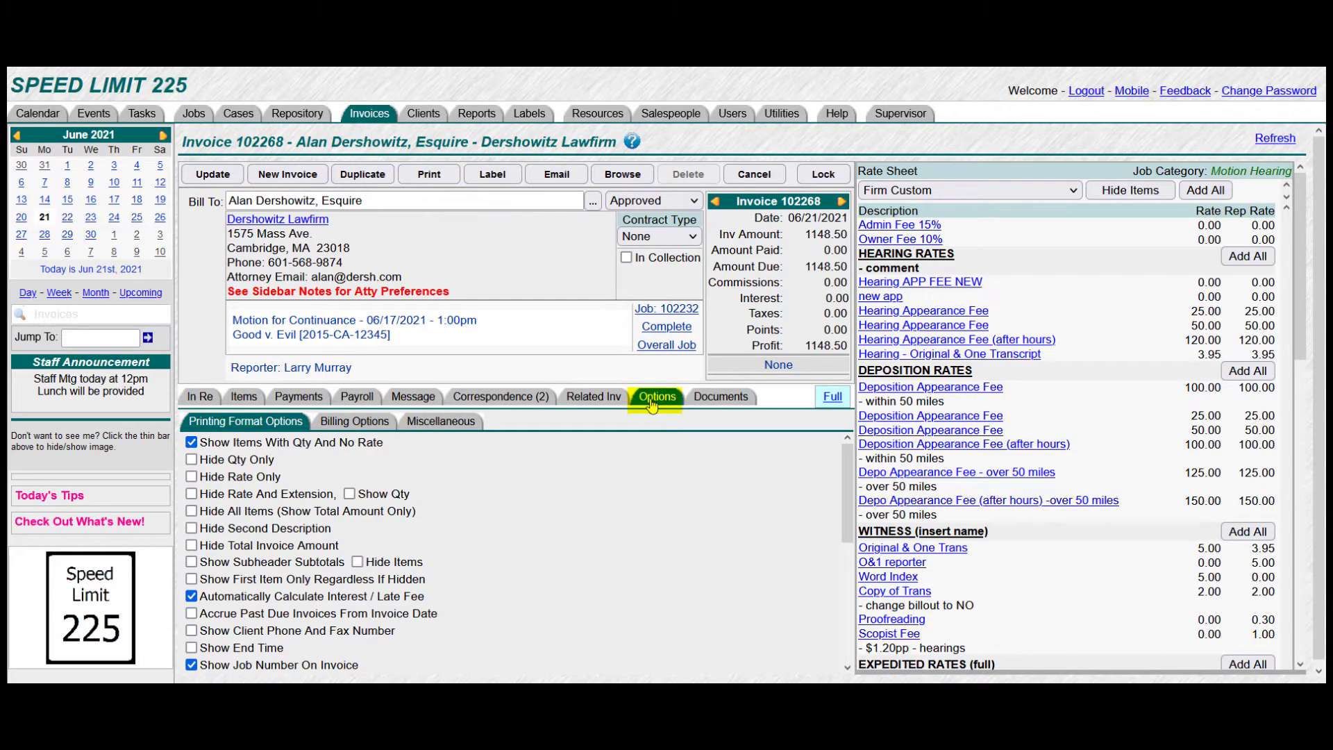
scroll(197, 609, down, 3)
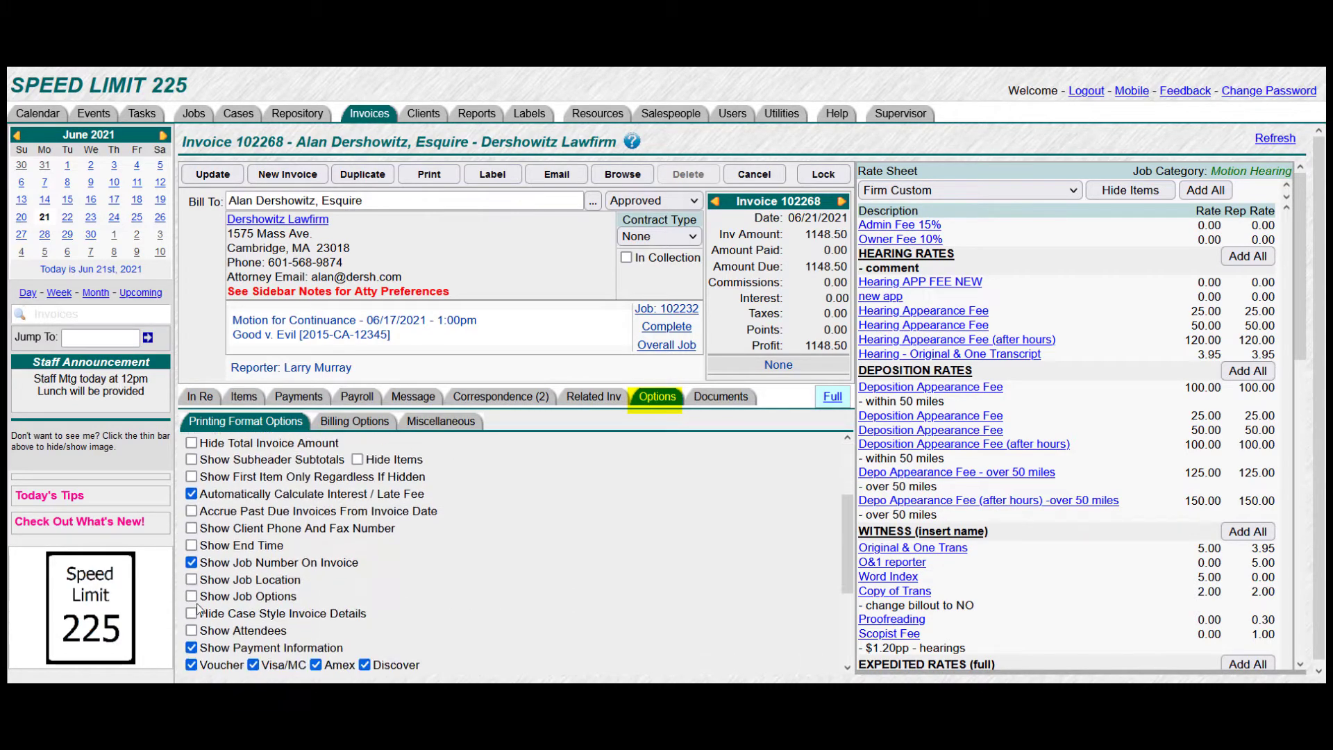
scroll(197, 609, down, 2)
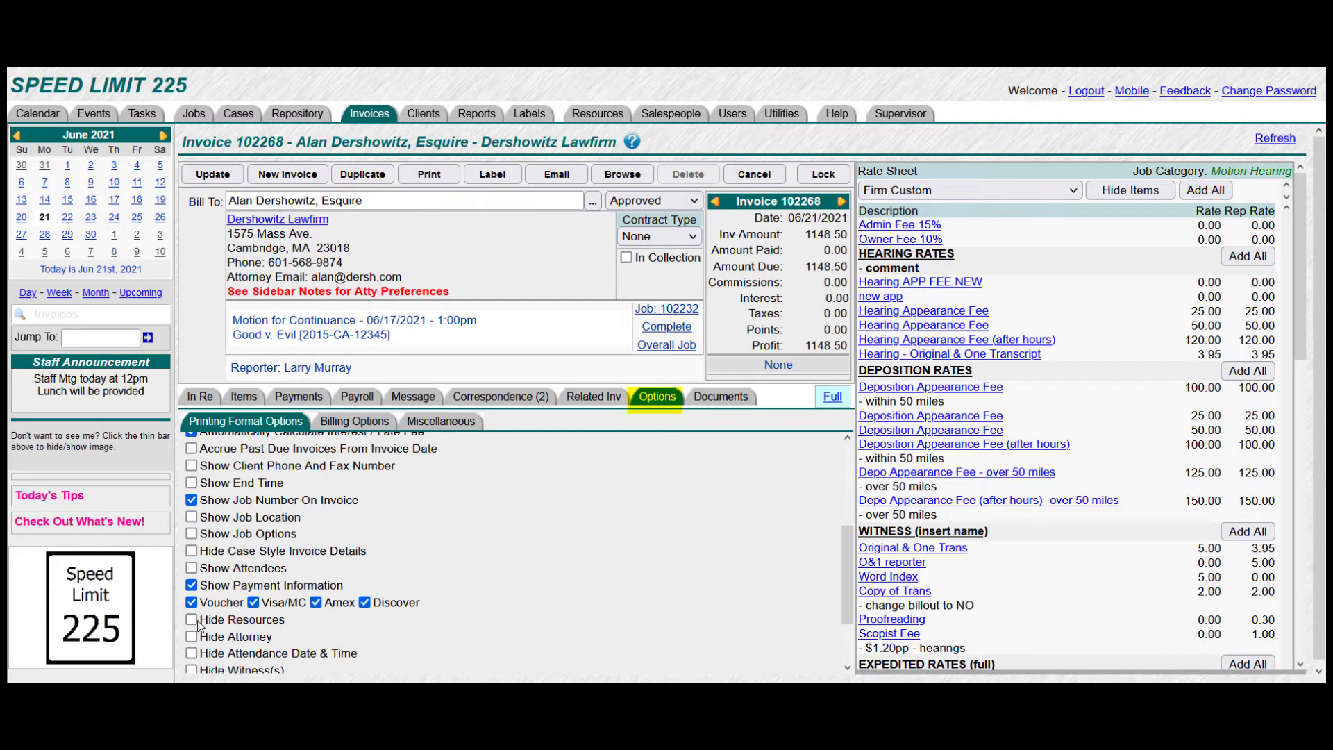
click(192, 619)
click(192, 602)
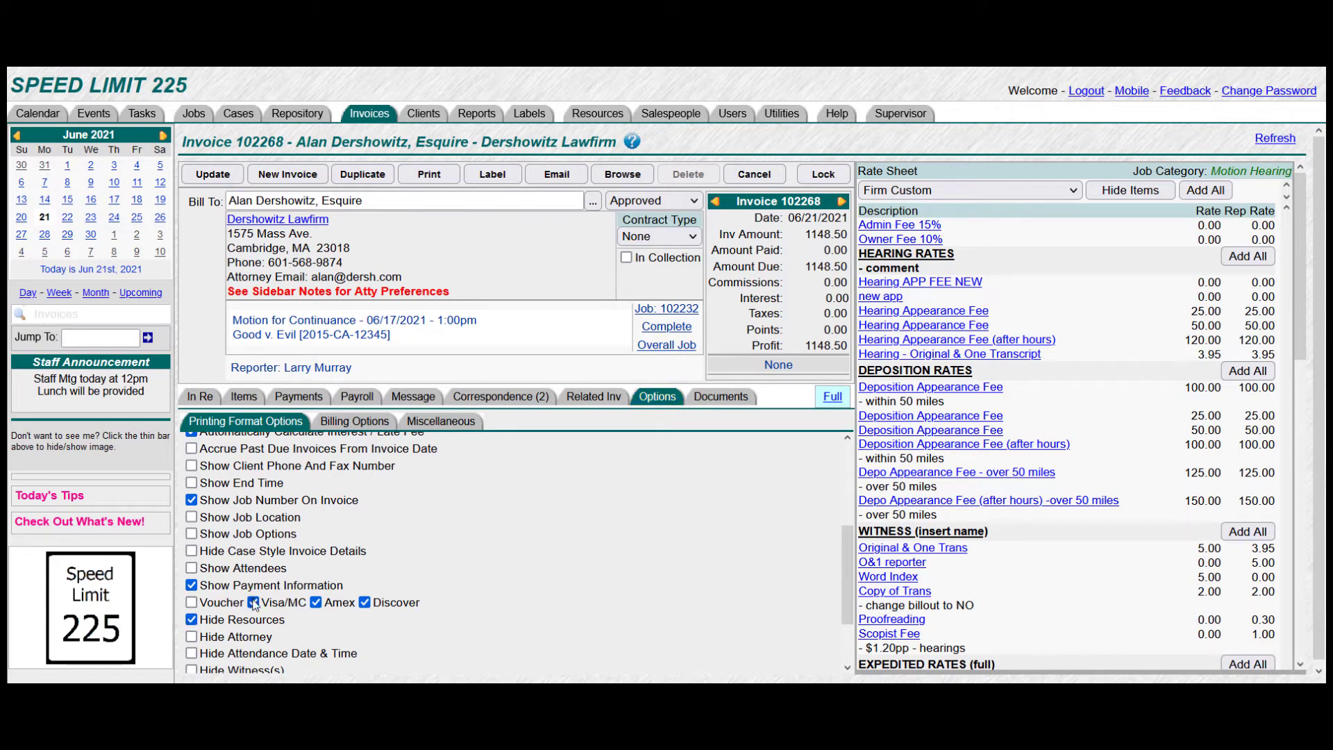
click(253, 602)
click(316, 602)
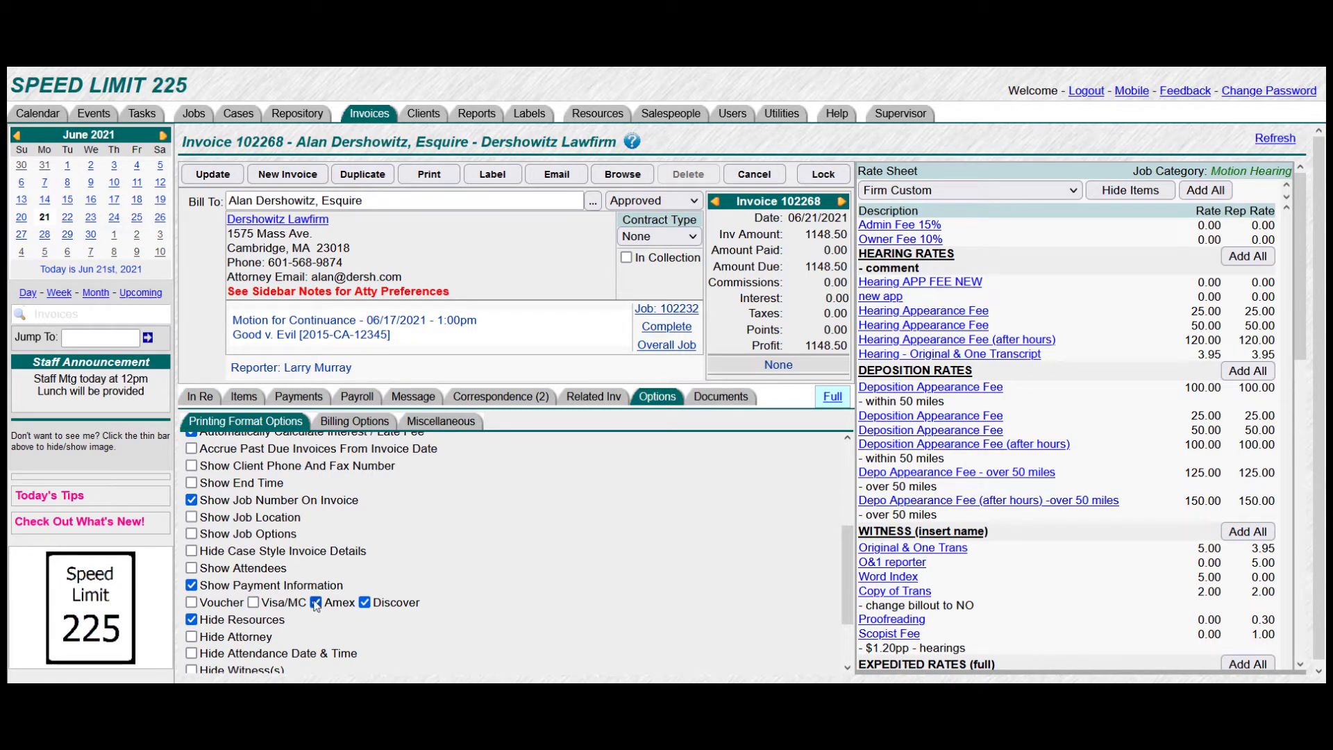
click(365, 603)
scroll(246, 508, up, 3)
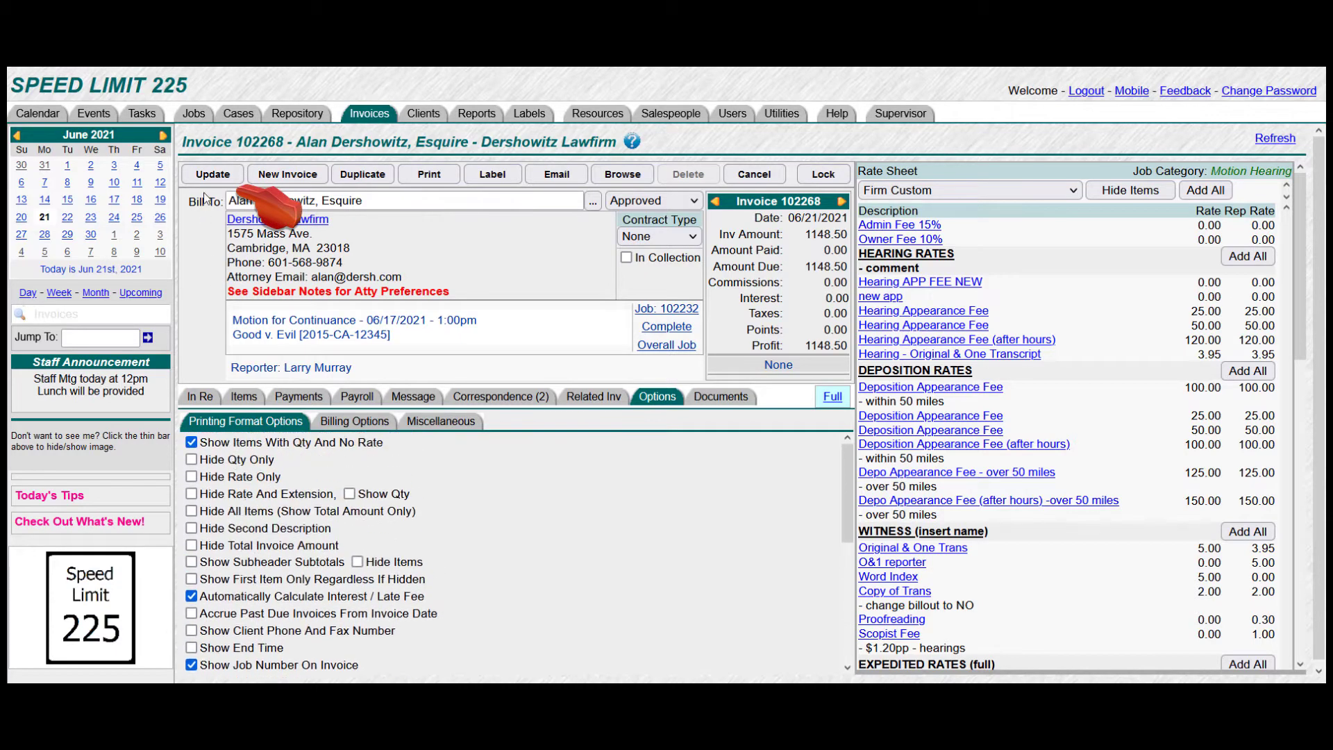
click(202, 176)
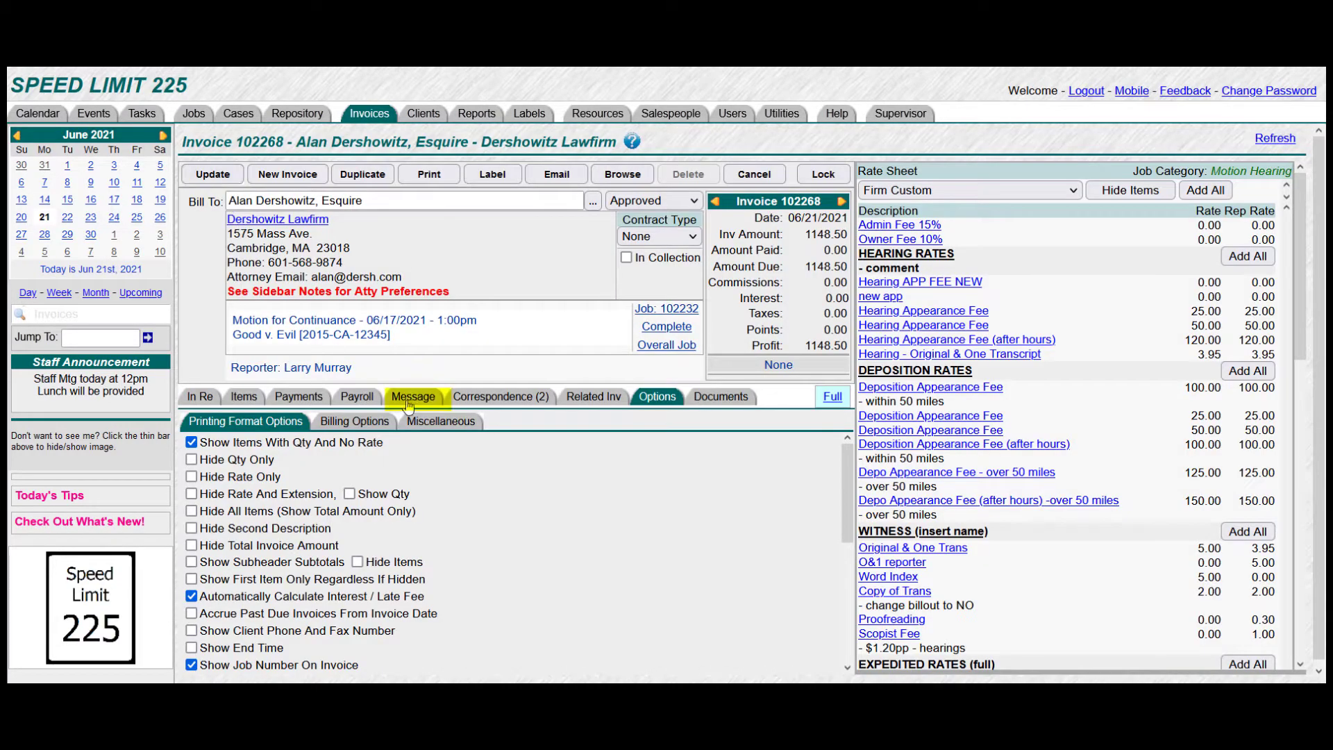
- Check the invoice message settings, and set the Hearing - Original & One Transcript quantity to 25 and save
click(410, 399)
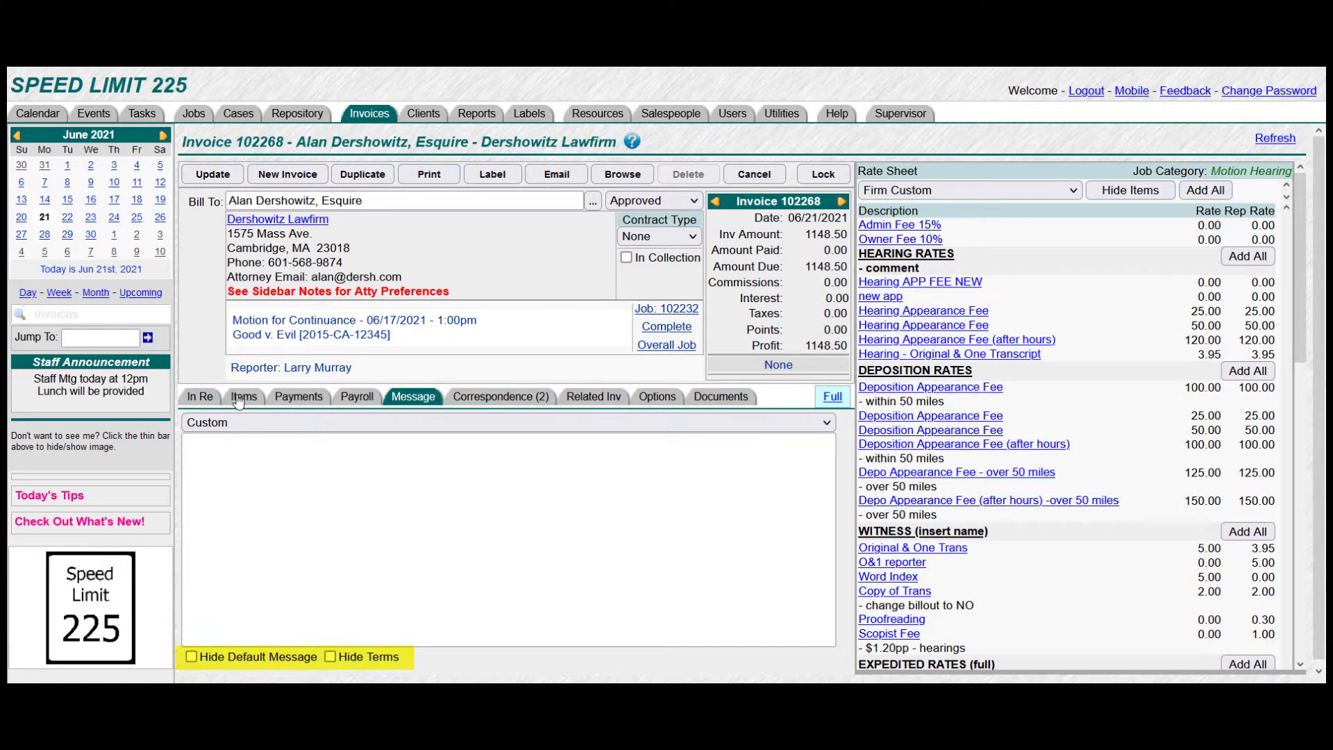
click(238, 398)
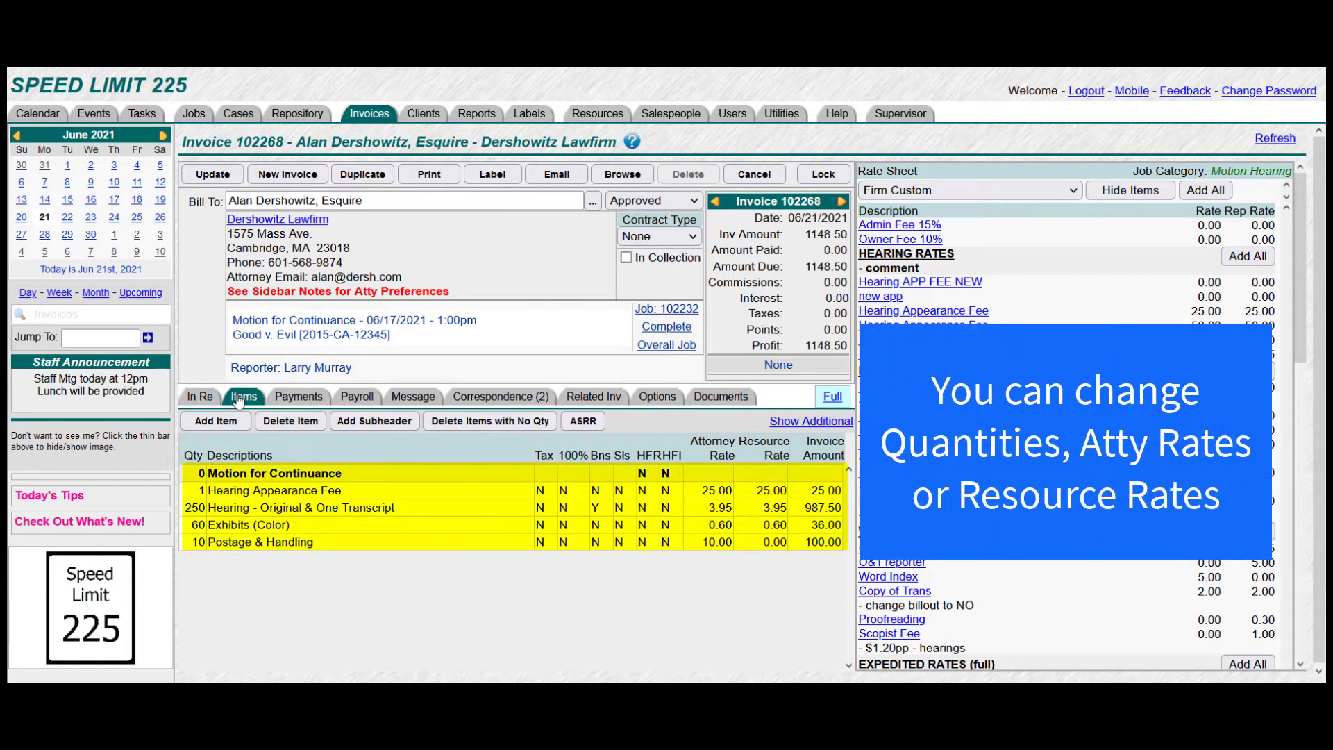
click(188, 509)
text(25)
click(265, 525)
click(220, 176)
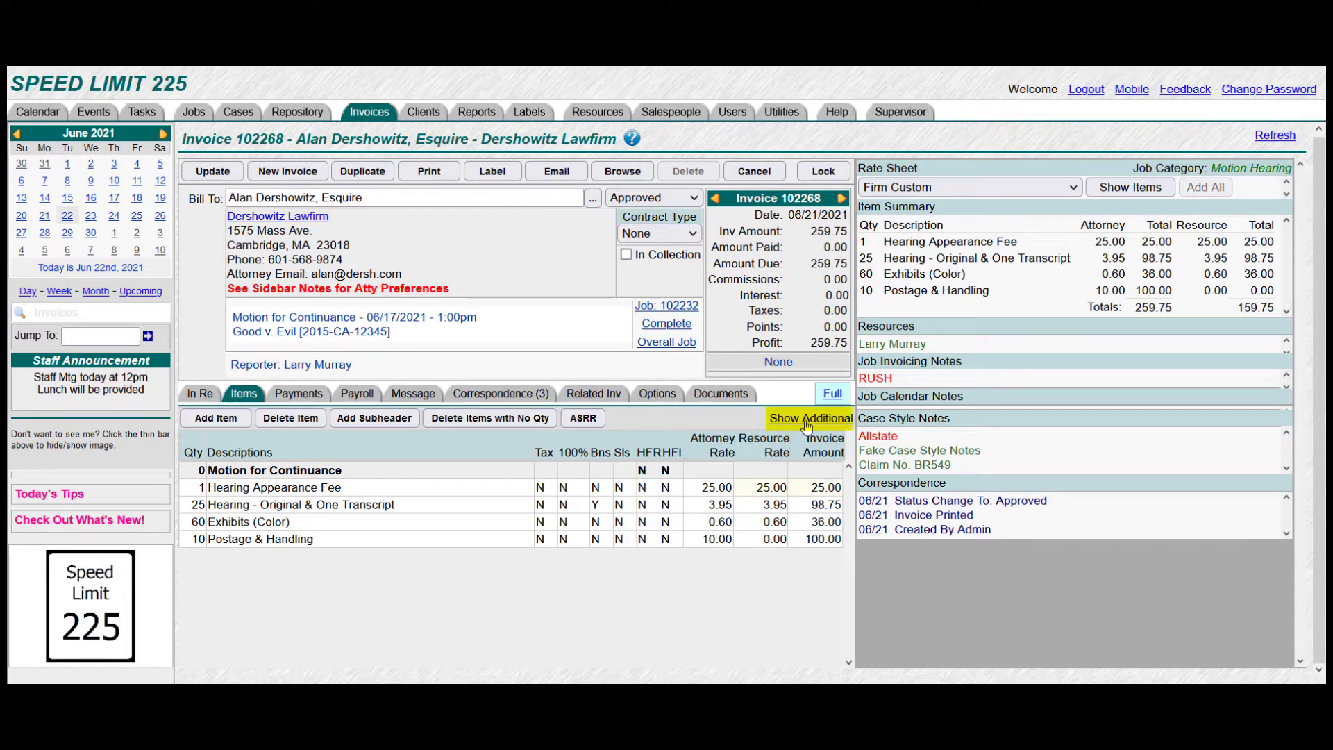
- Show the additional item details, assign a different resource from the full list to the Hearing Appearance Fee, and save the invoice
click(806, 420)
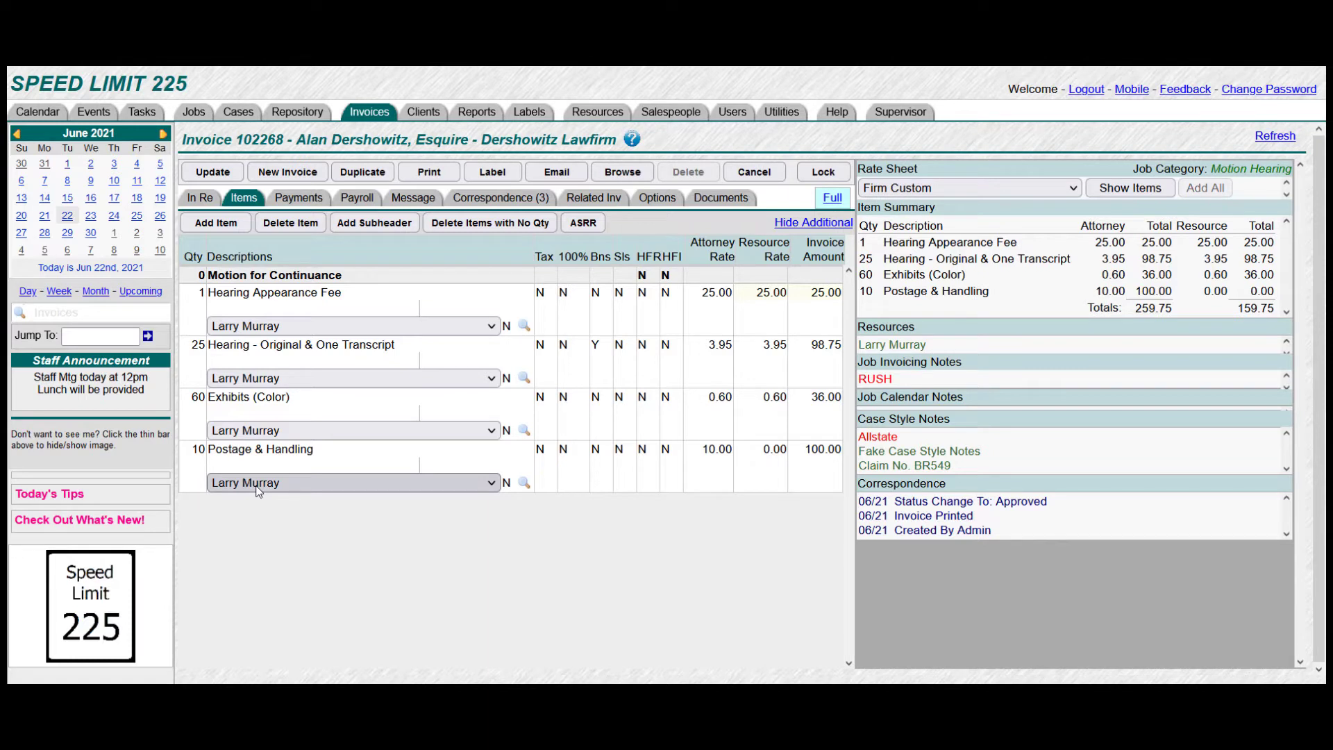
click(493, 326)
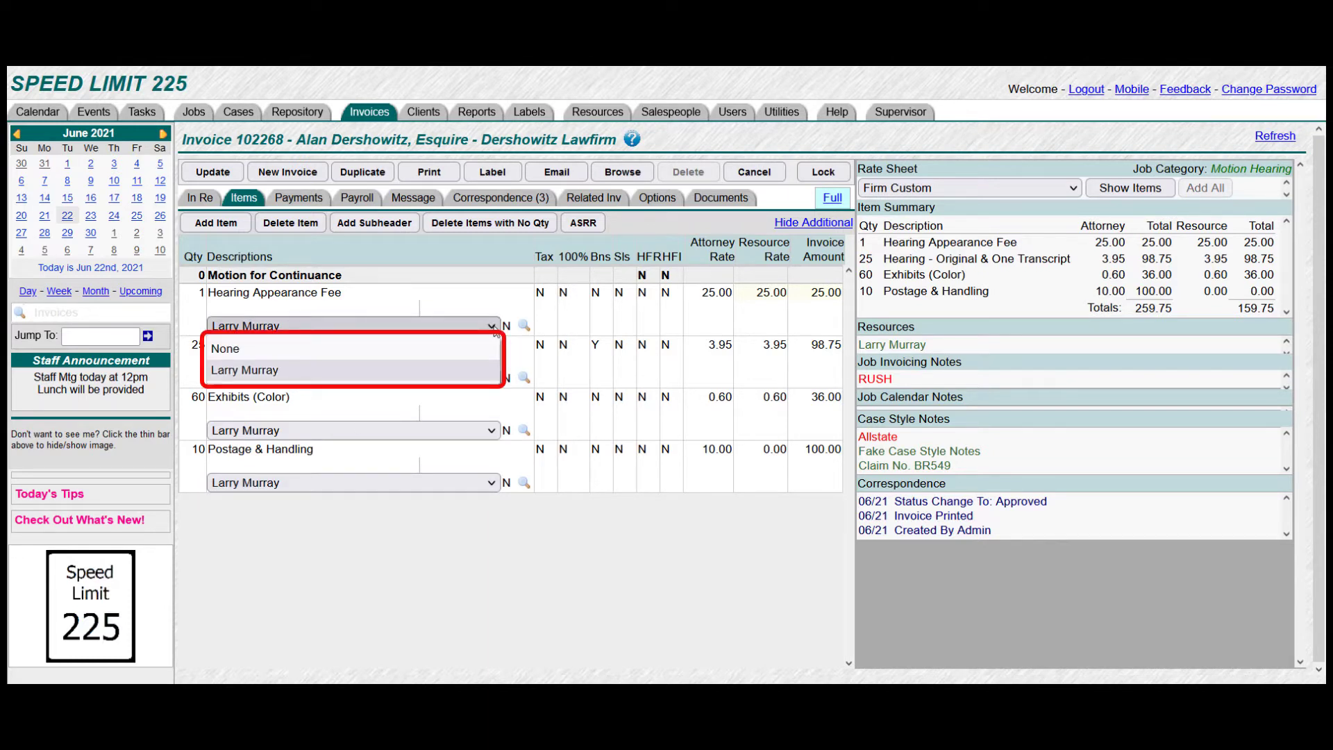
click(494, 331)
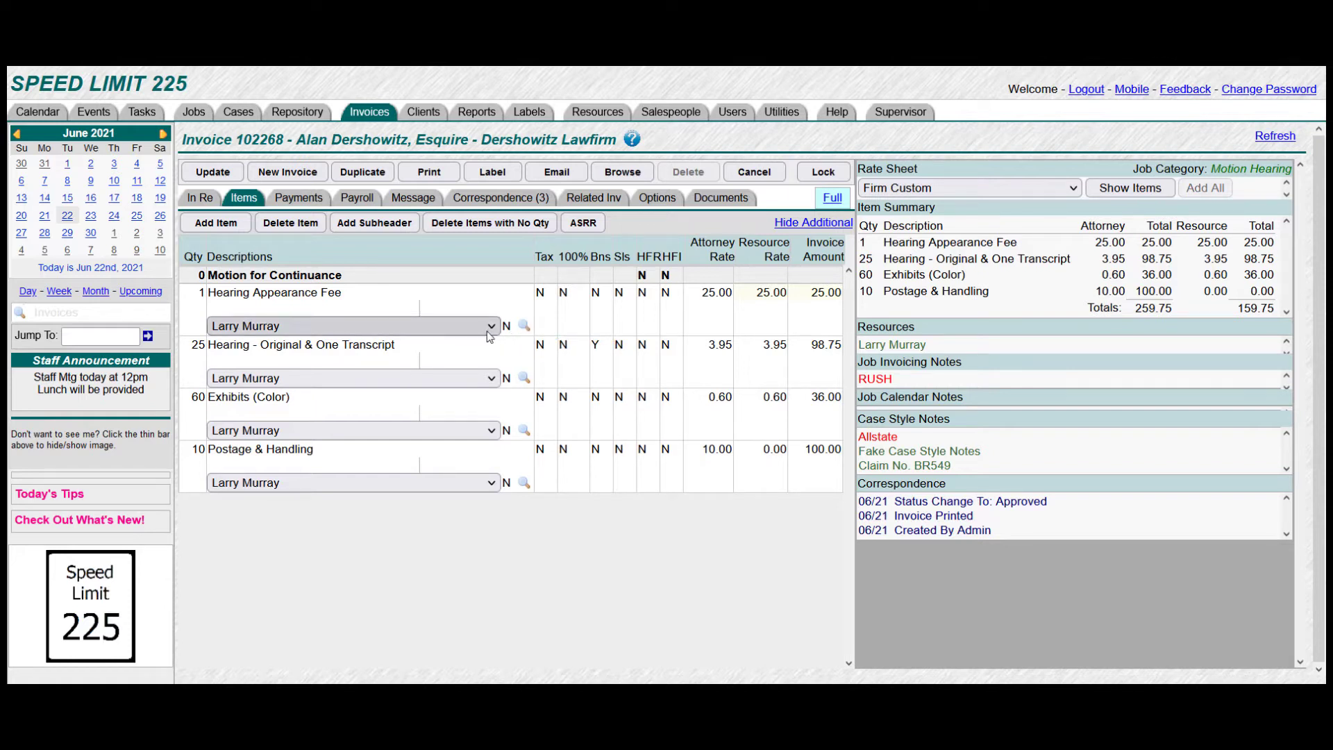
click(493, 327)
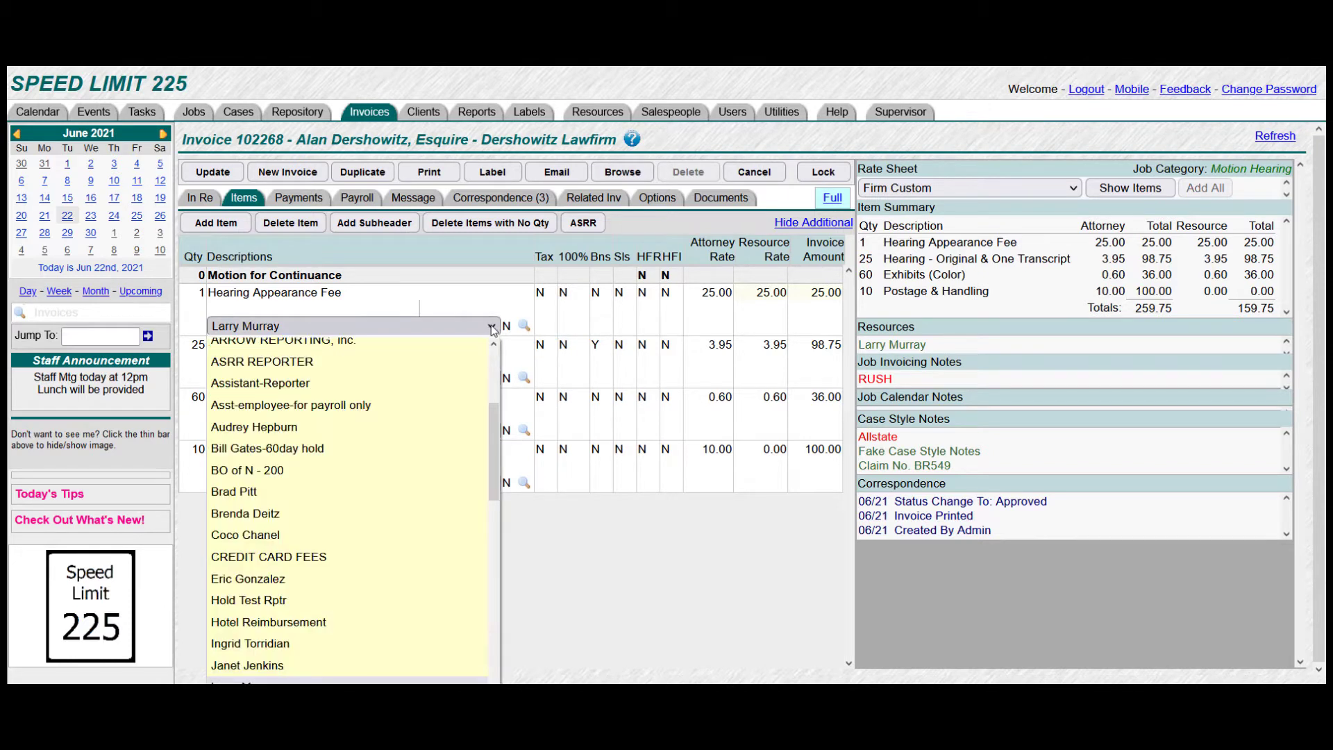
click(270, 516)
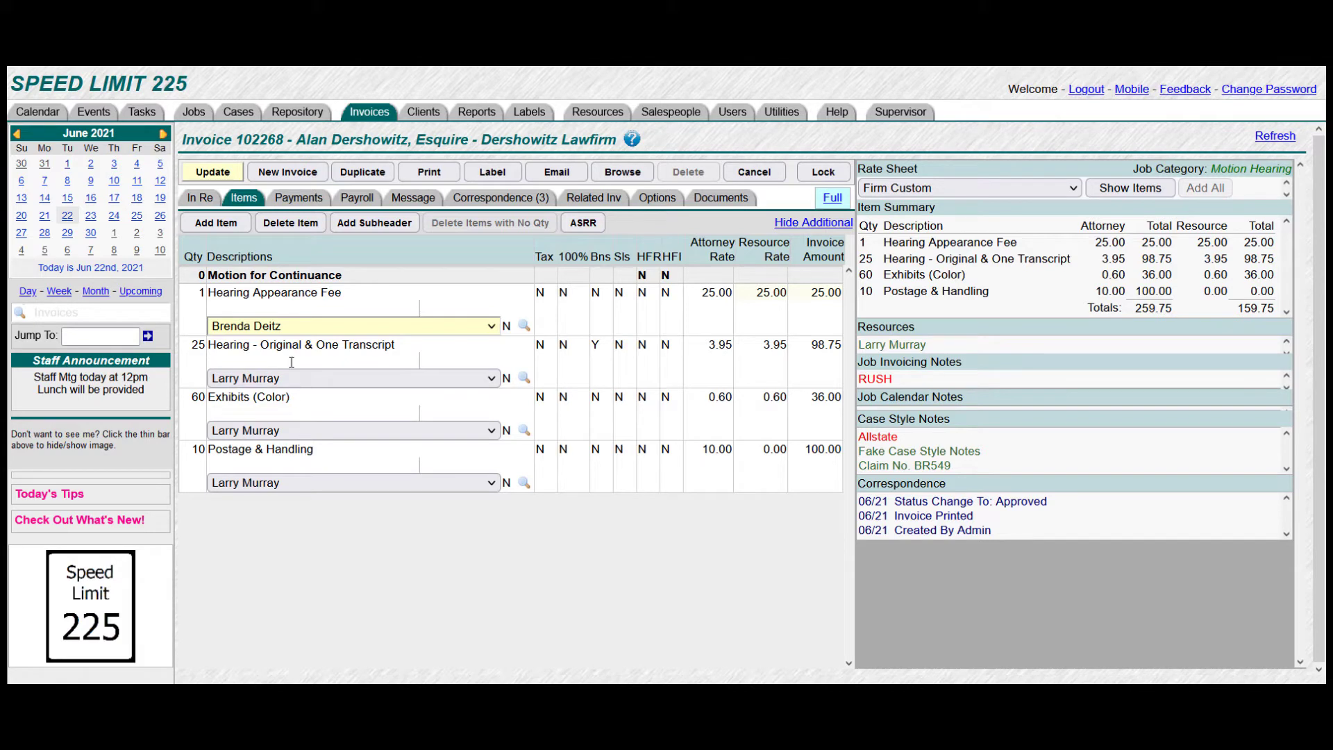
click(208, 175)
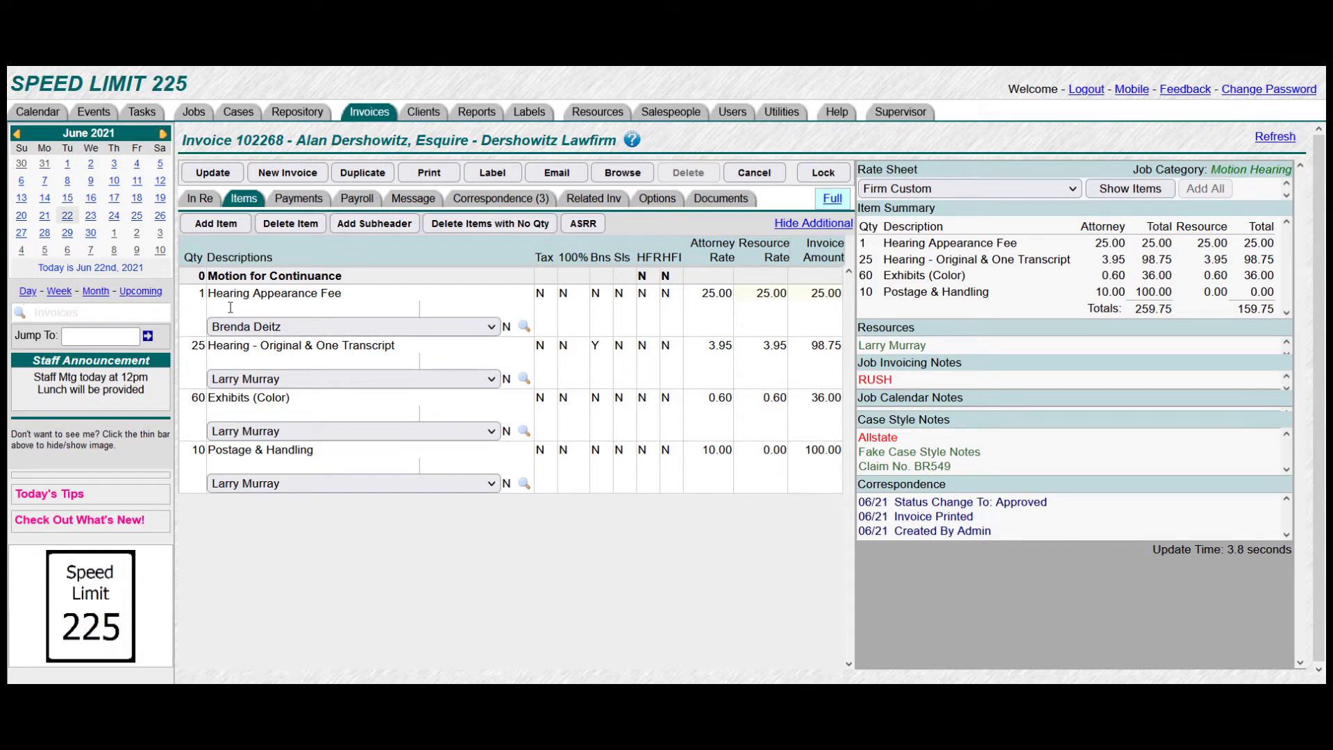
- Add the second description "(10am-11am)" to the Hearing Appearance Fee, save the invoice, and check its print preview
text((10am-11am))
click(204, 173)
click(806, 223)
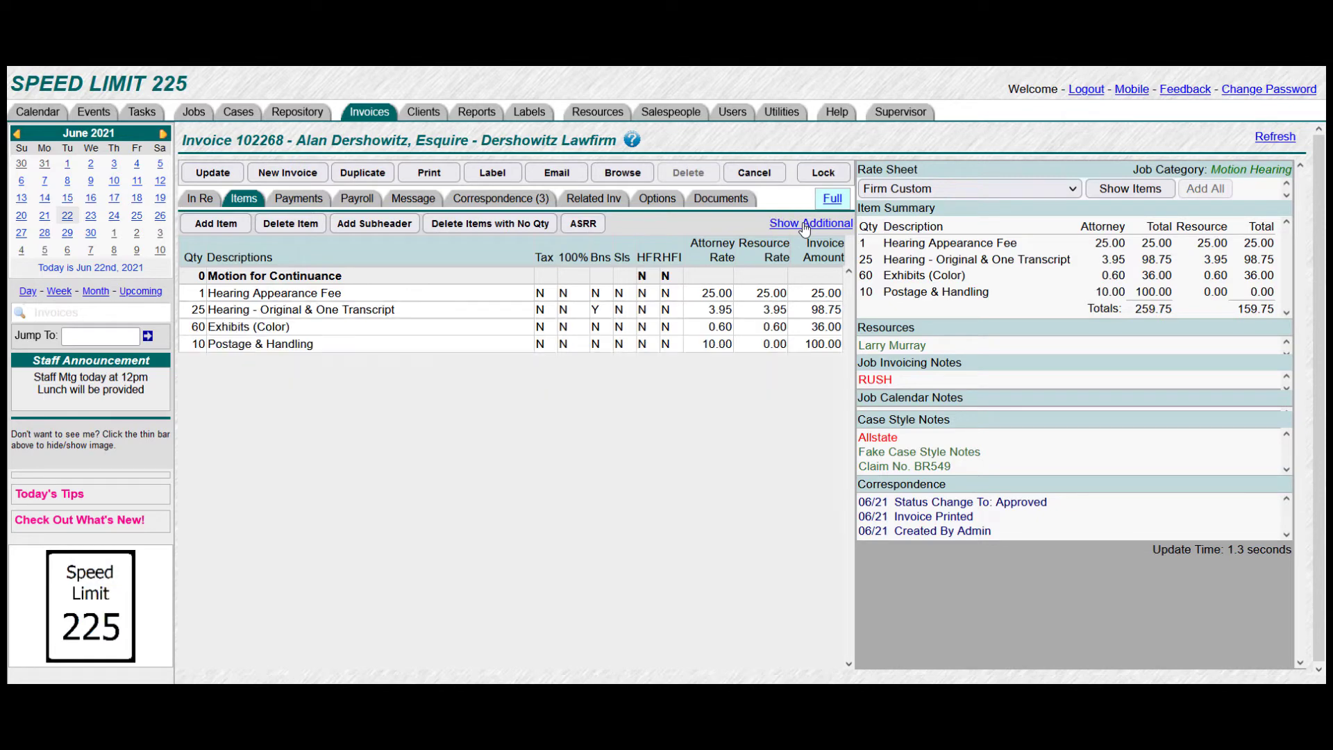
click(428, 173)
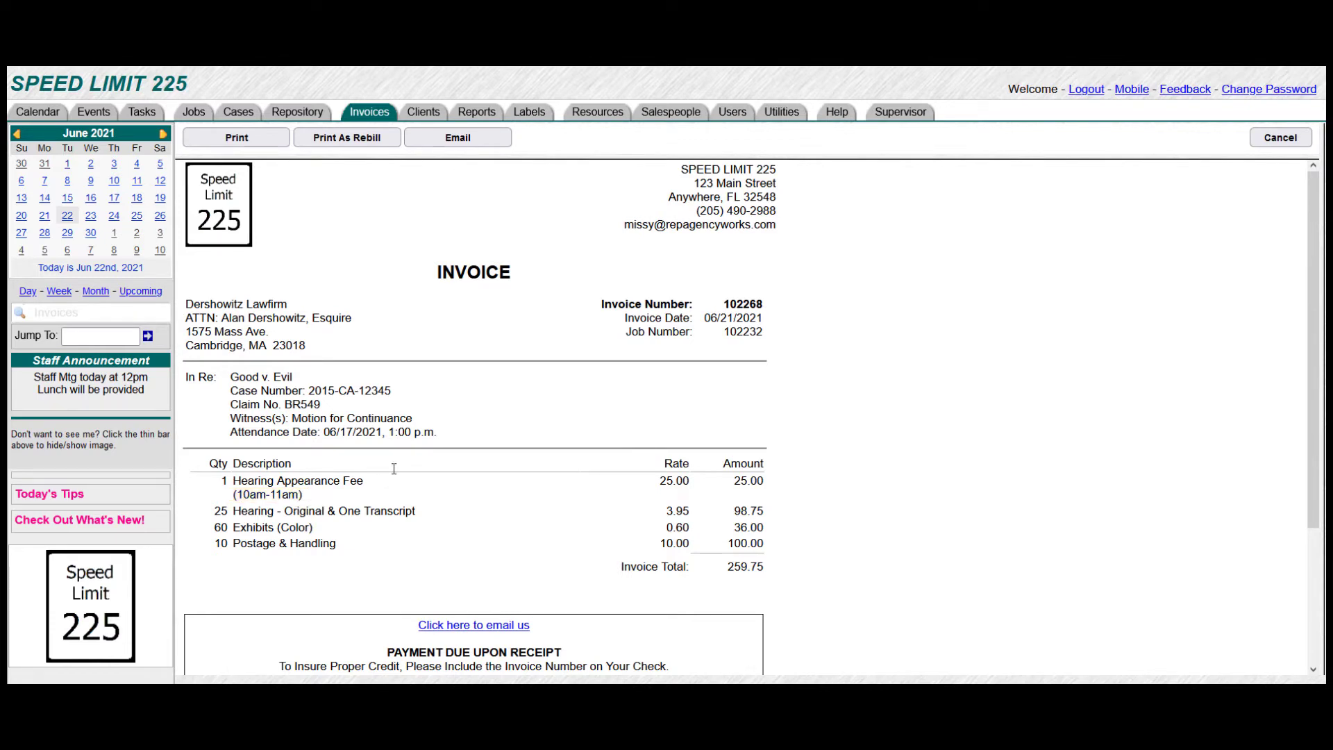
click(1282, 138)
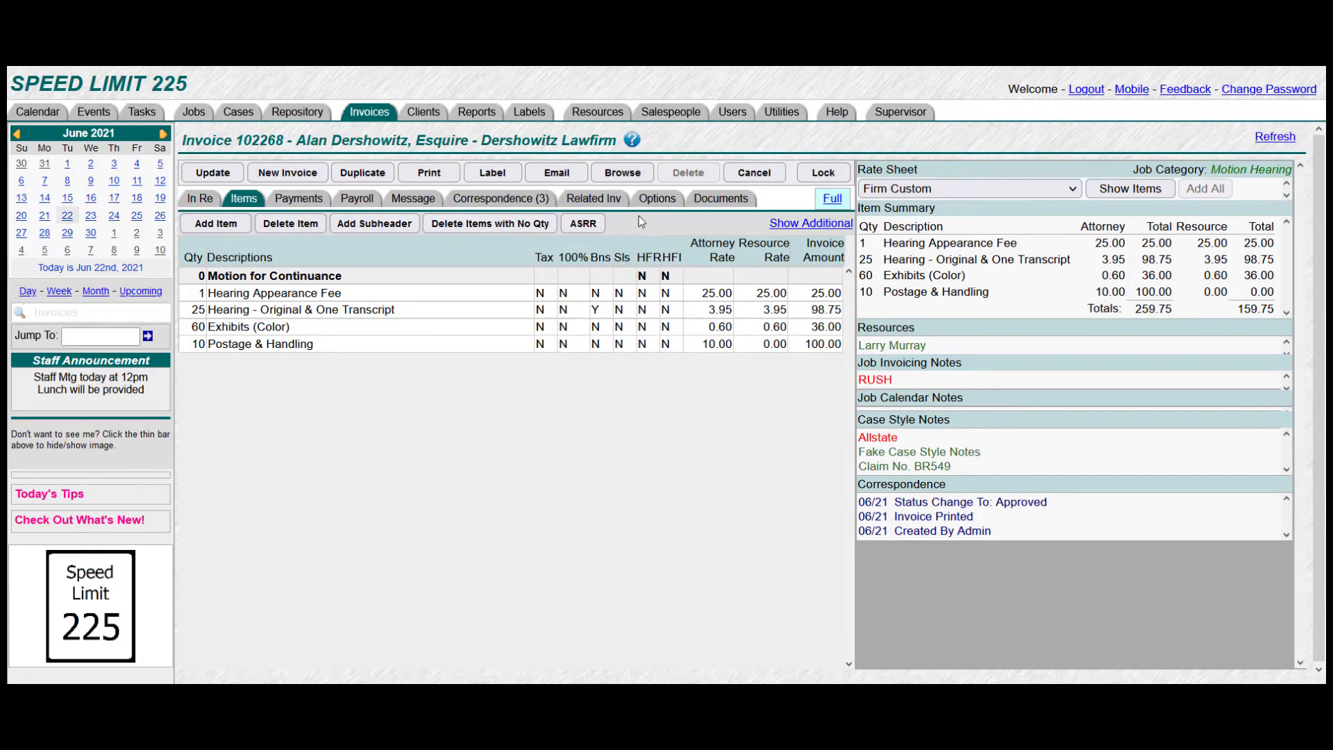
- Enable Hide Second Description in the printing format options, save the invoice, and review the additional item details and print preview
click(655, 201)
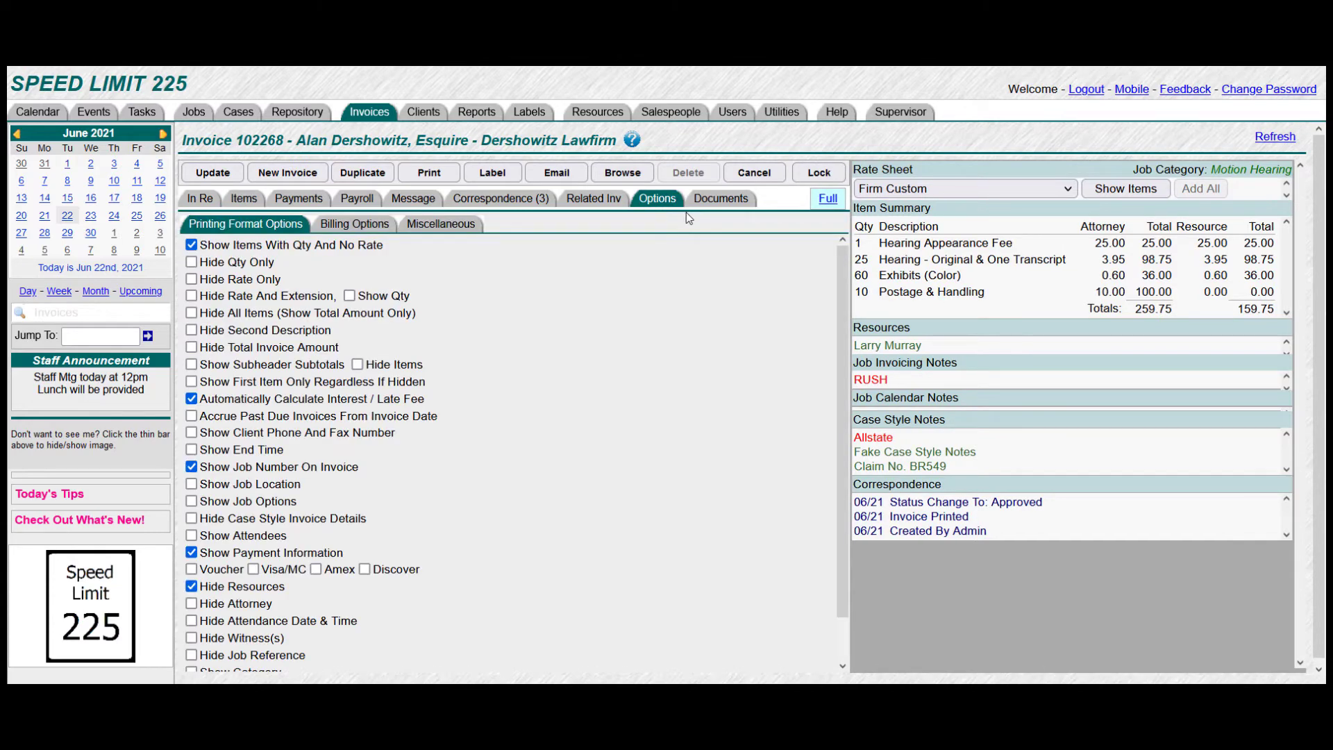
click(192, 330)
click(207, 176)
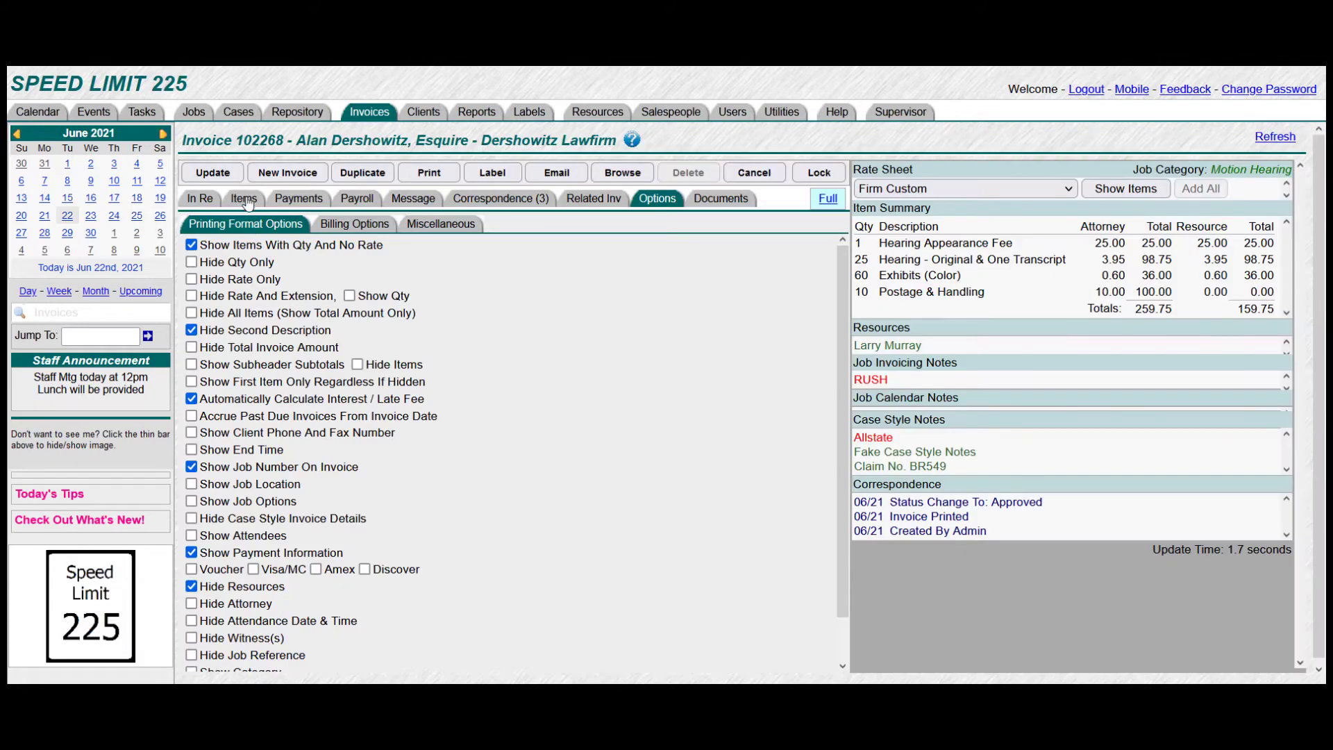
click(244, 199)
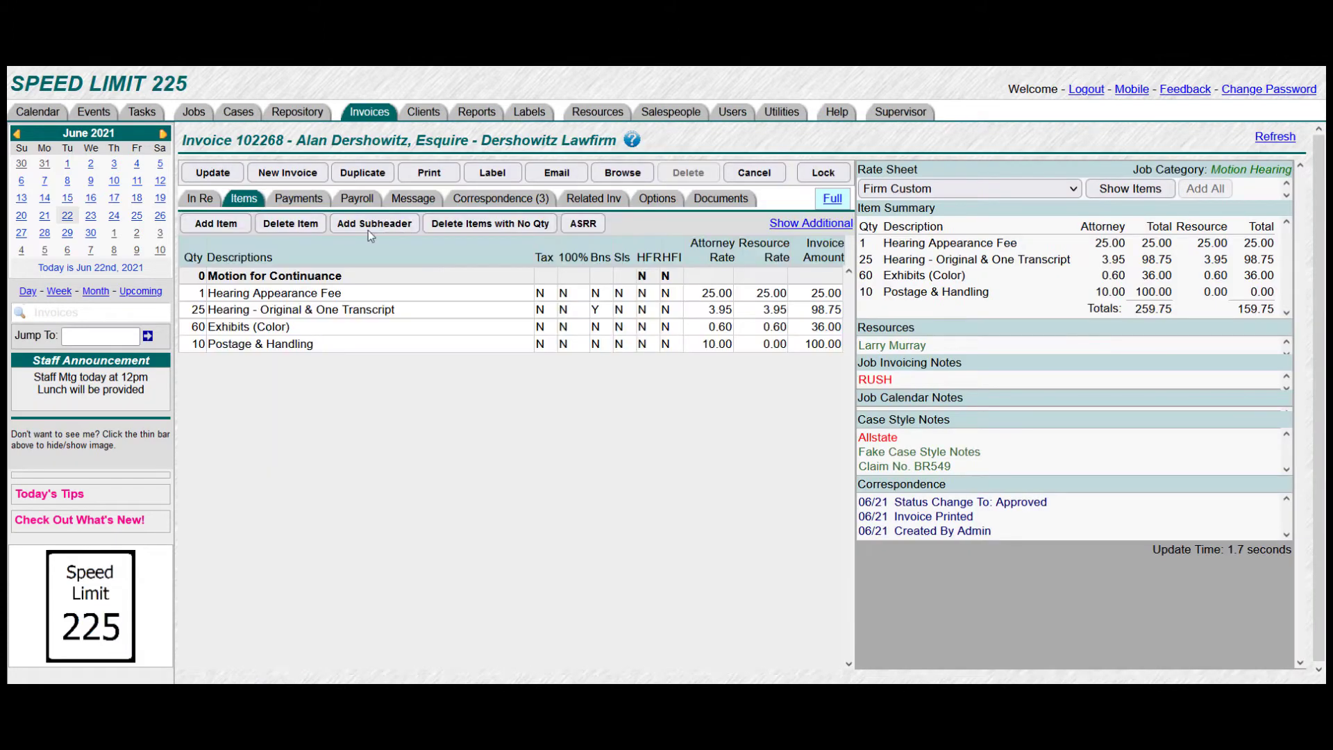
click(800, 223)
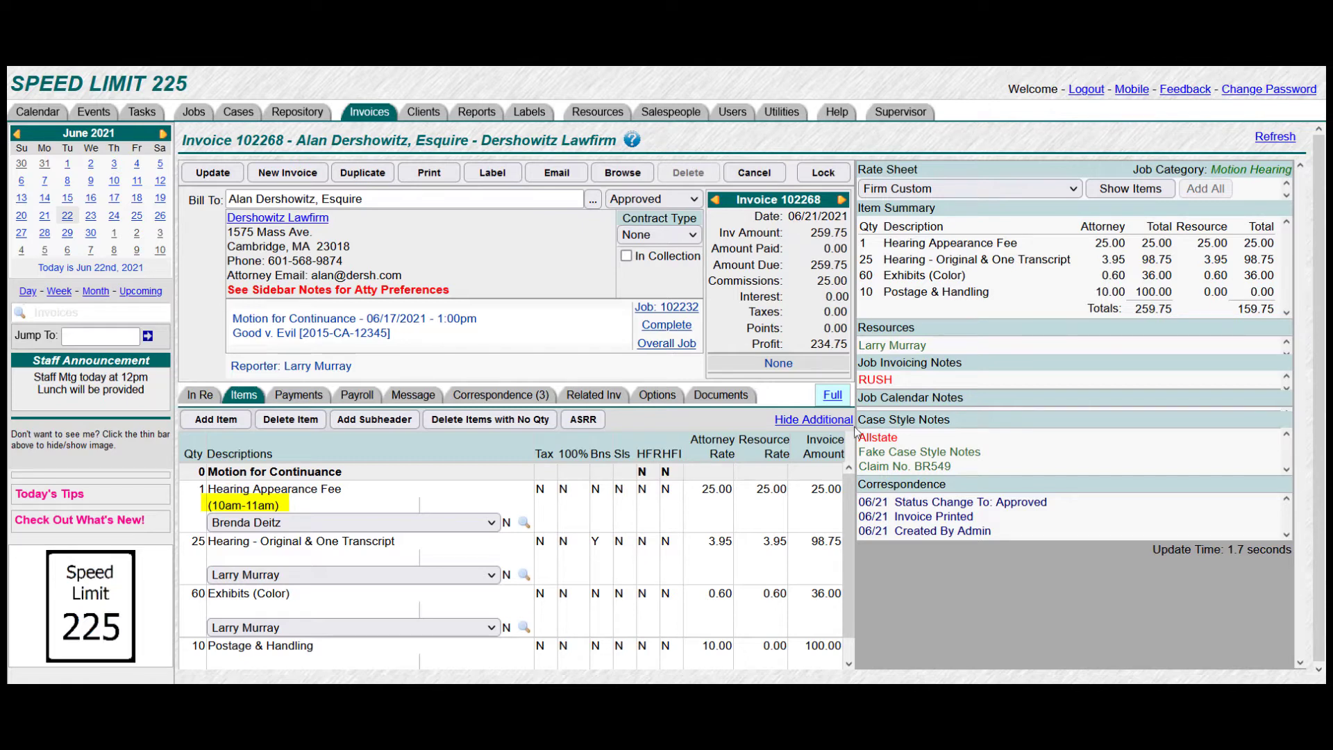
click(817, 420)
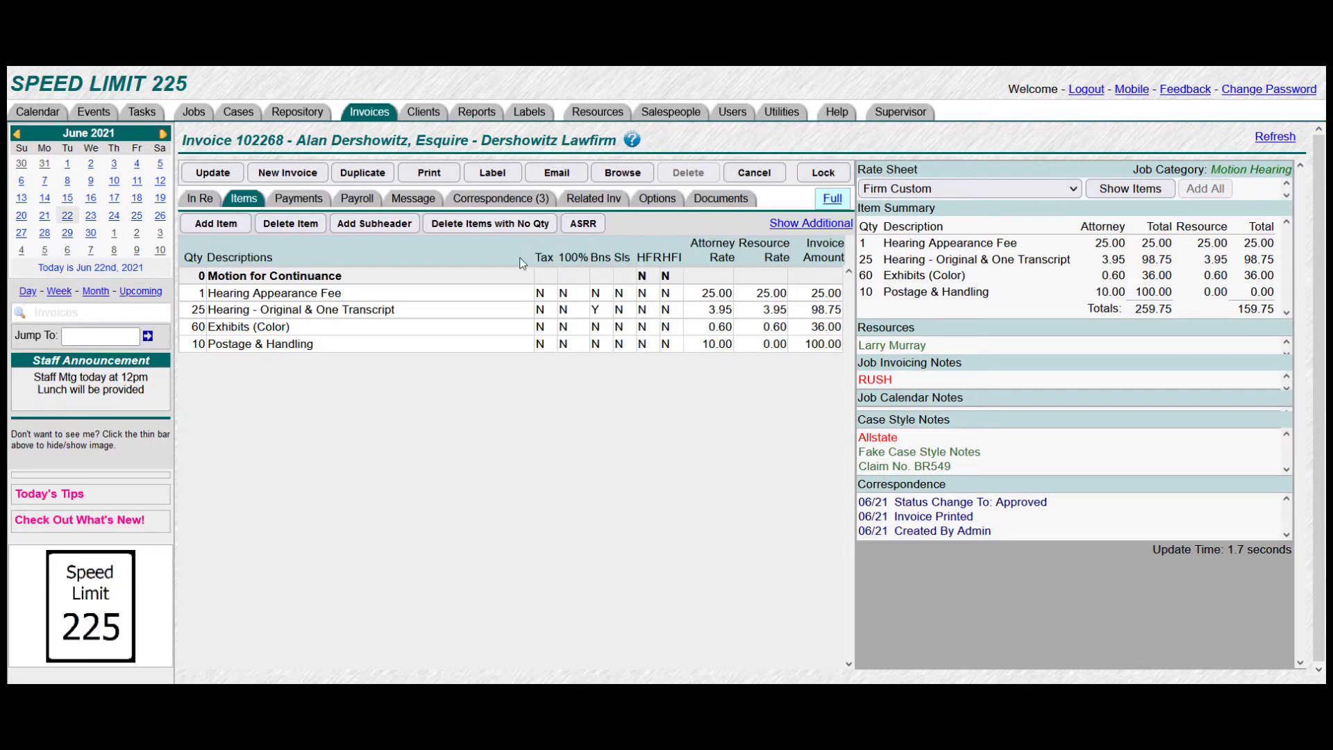
click(426, 175)
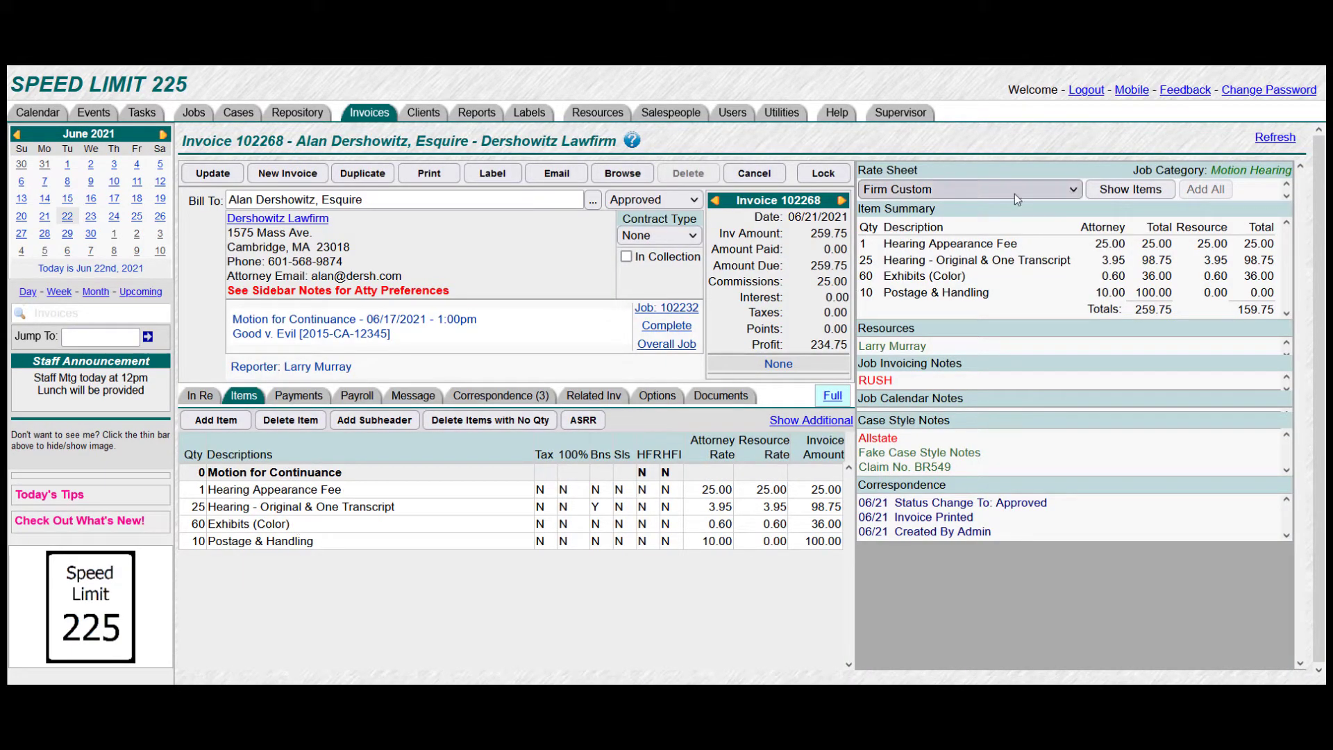
- Add Original & One Trans, Word Index, Copy of Trans and Scopist Fee to the invoice from the rate sheet's Witness group
click(1126, 192)
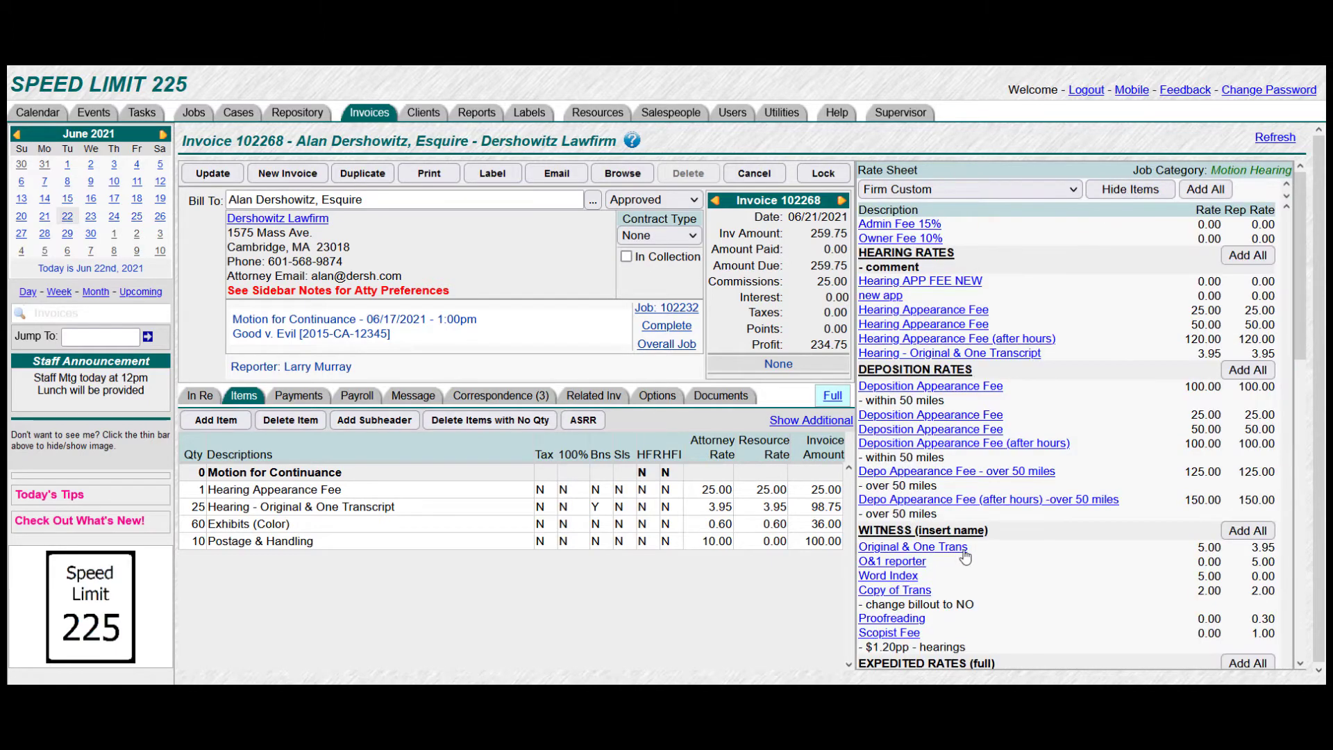
click(911, 549)
click(892, 576)
click(894, 591)
click(888, 634)
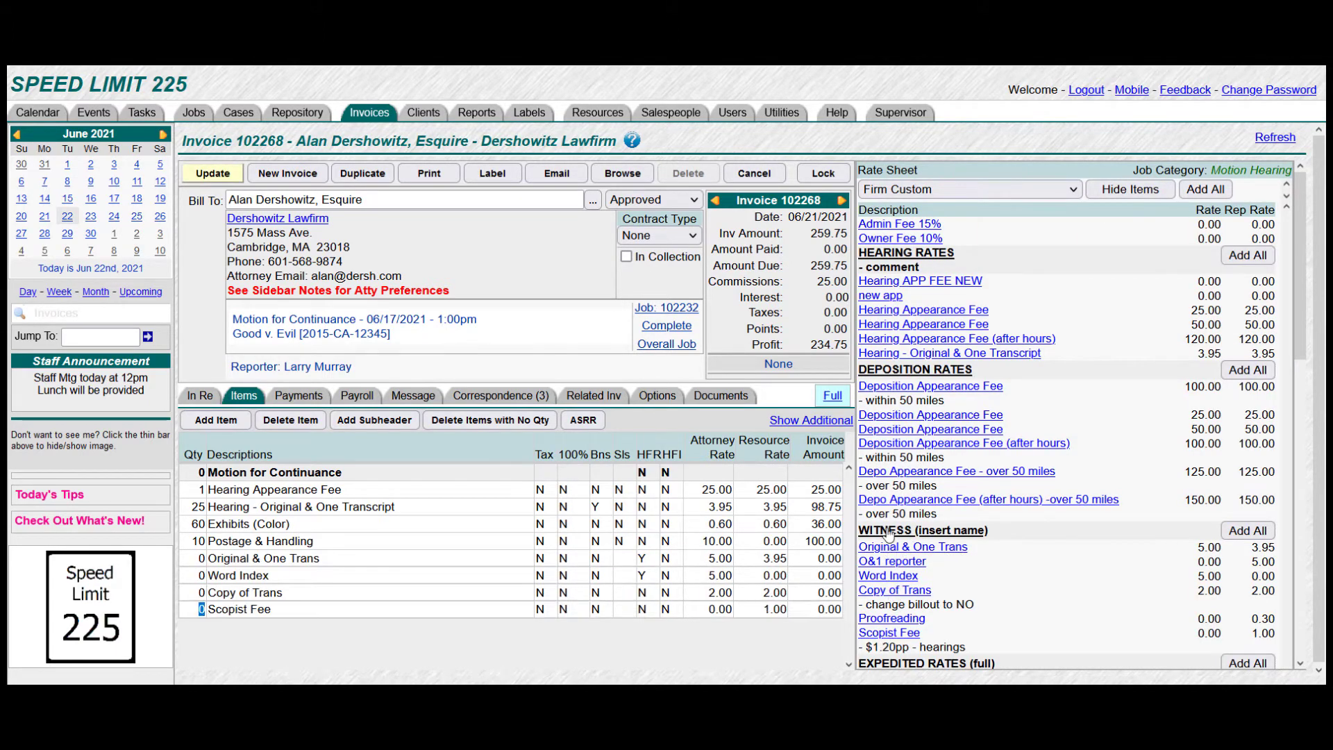
- Add Depo Appearance Fee - over 50 miles, the 50.00 Deposition Appearance Fee, Hearing - Original & One Transcript, Exhibits (outsourced) and MILEAGE from the rate sheet
click(881, 472)
click(881, 430)
click(882, 357)
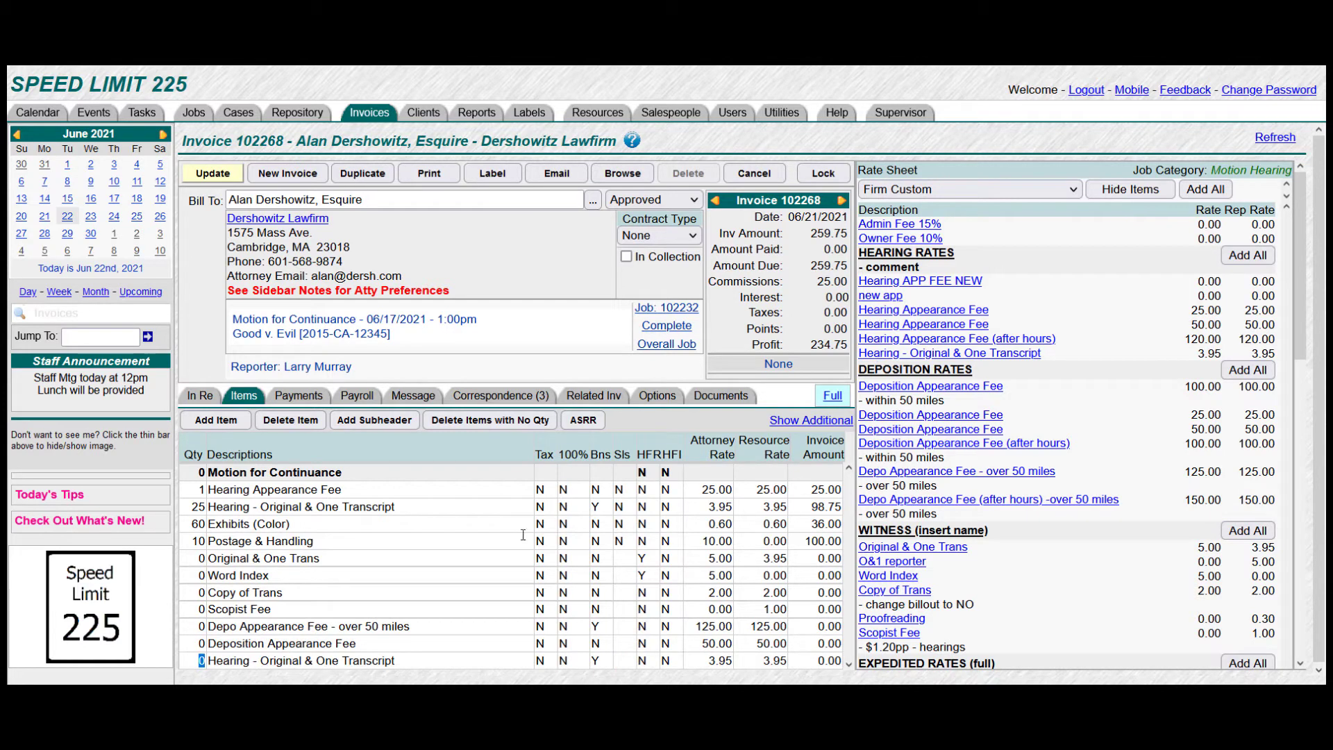
scroll(872, 543, down, 1)
scroll(872, 543, down, 5)
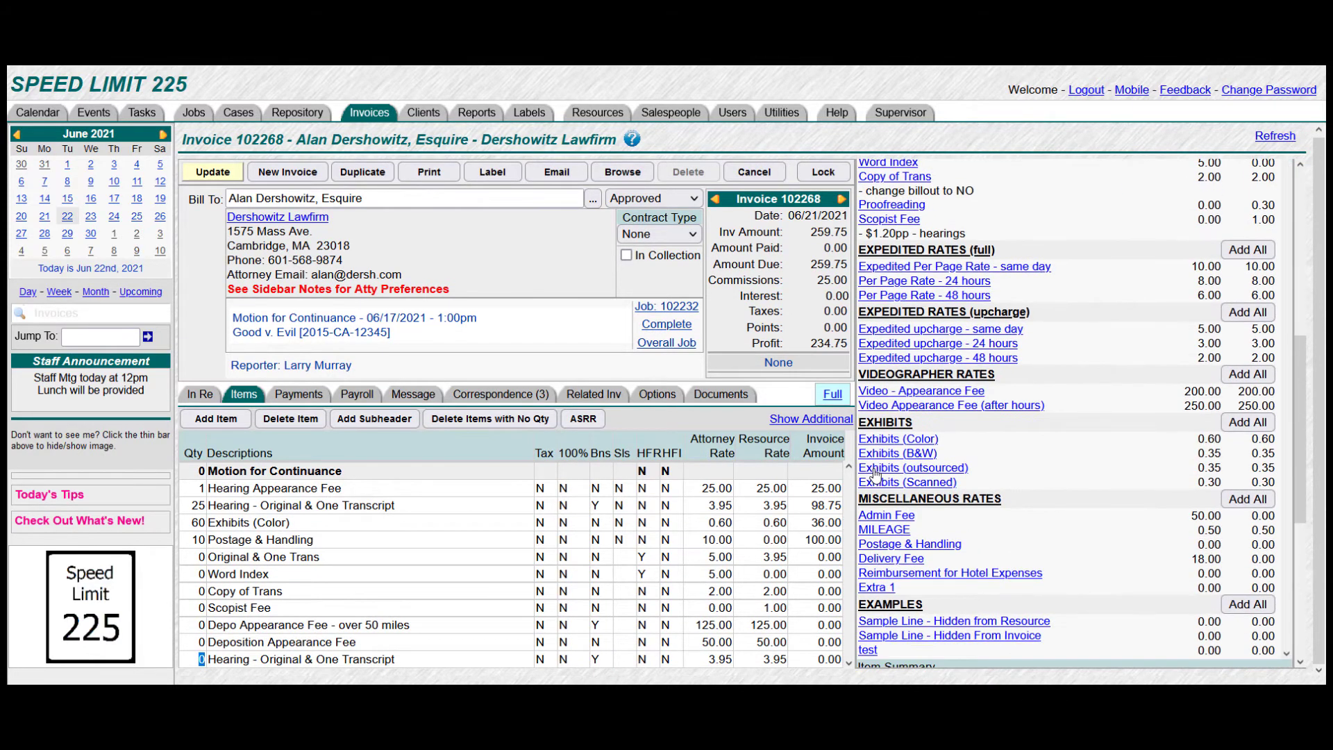
click(873, 468)
click(877, 529)
scroll(846, 590, up, 1)
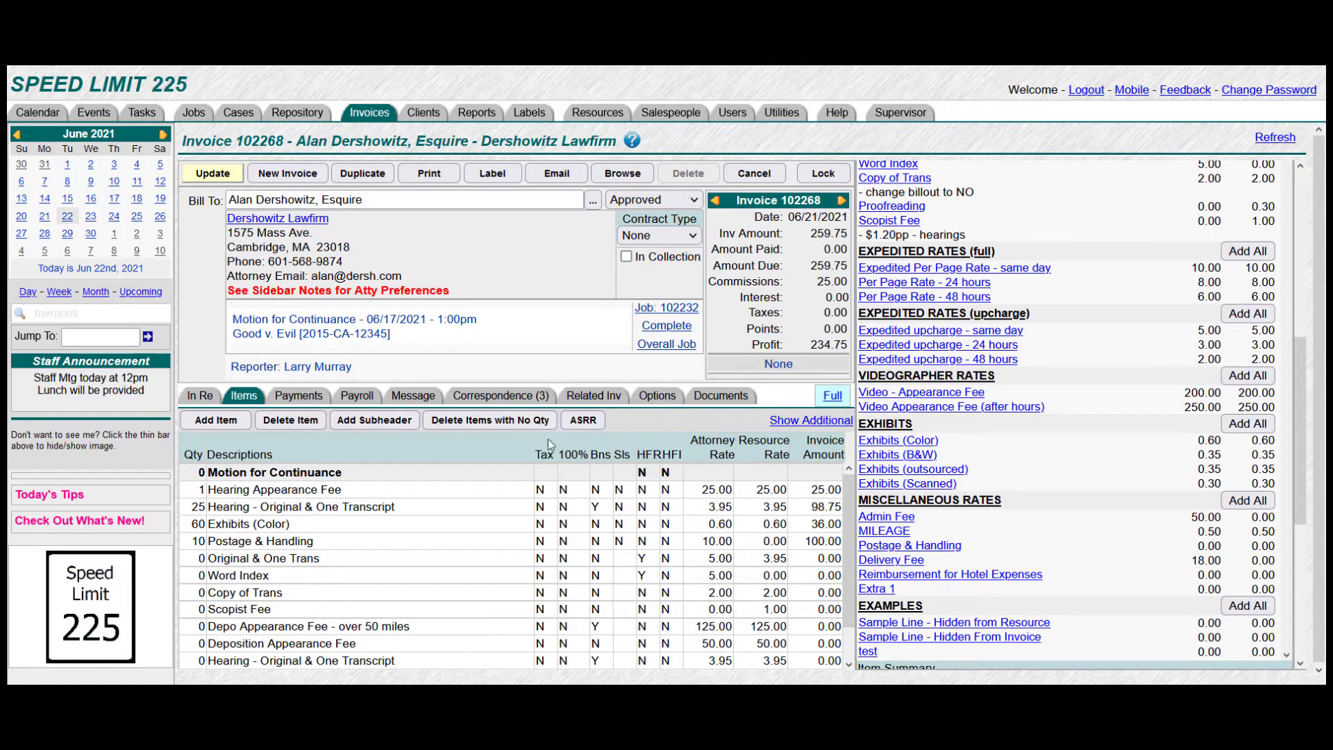
- Look over the expanded items list, and delete all invoice items that have no quantity
click(833, 397)
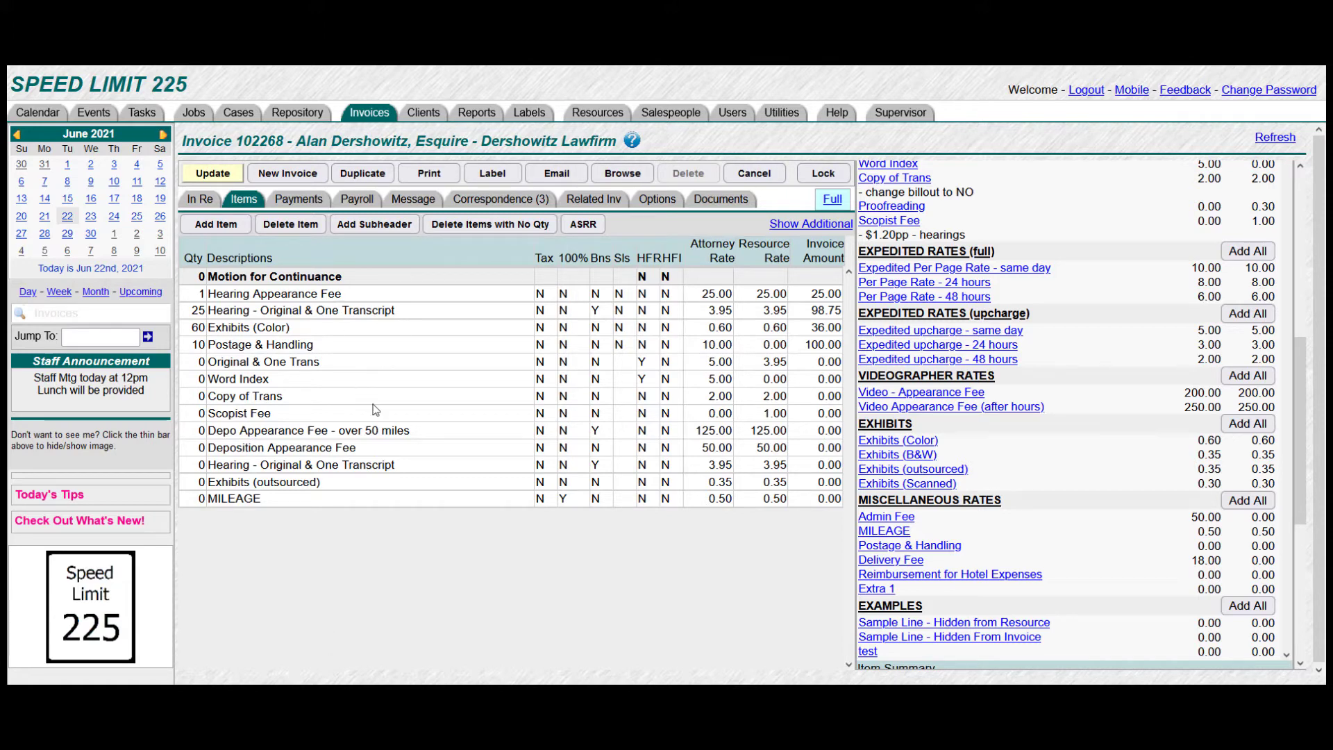
click(833, 203)
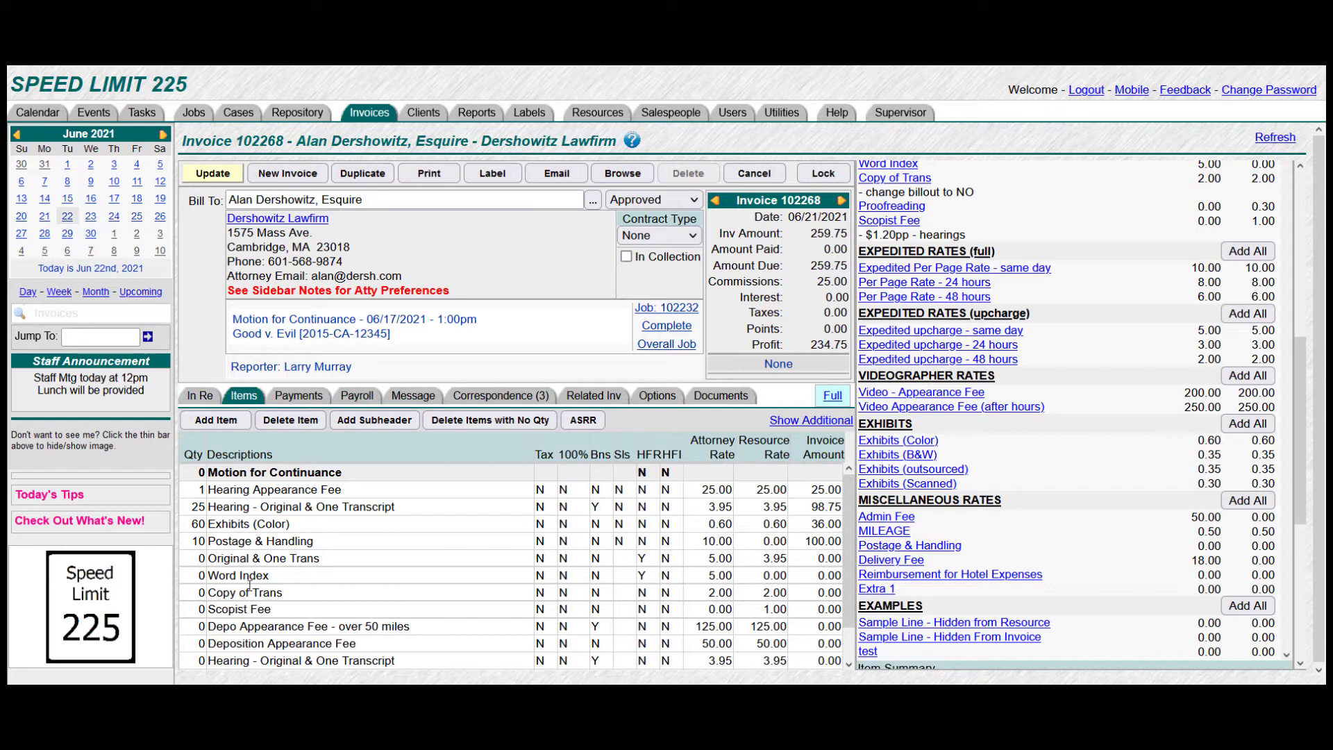
scroll(252, 584, down, 1)
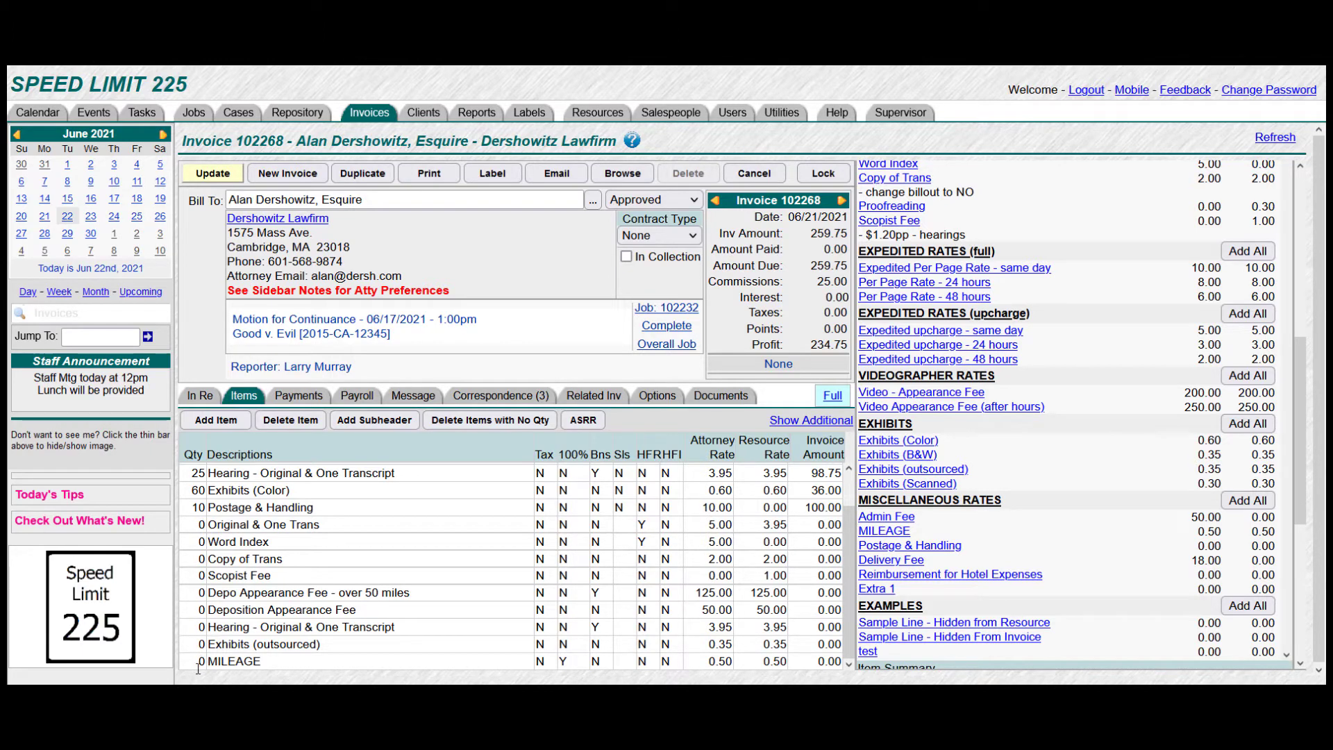
click(467, 422)
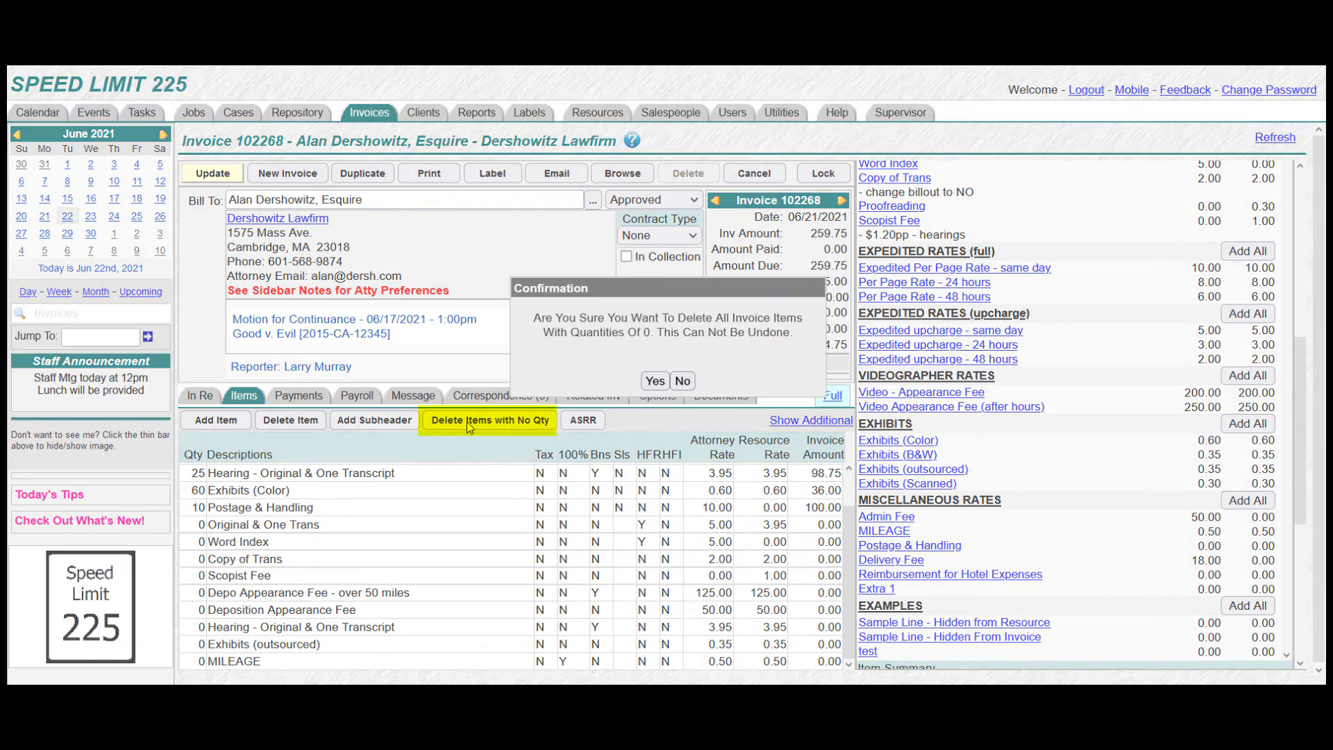
click(655, 380)
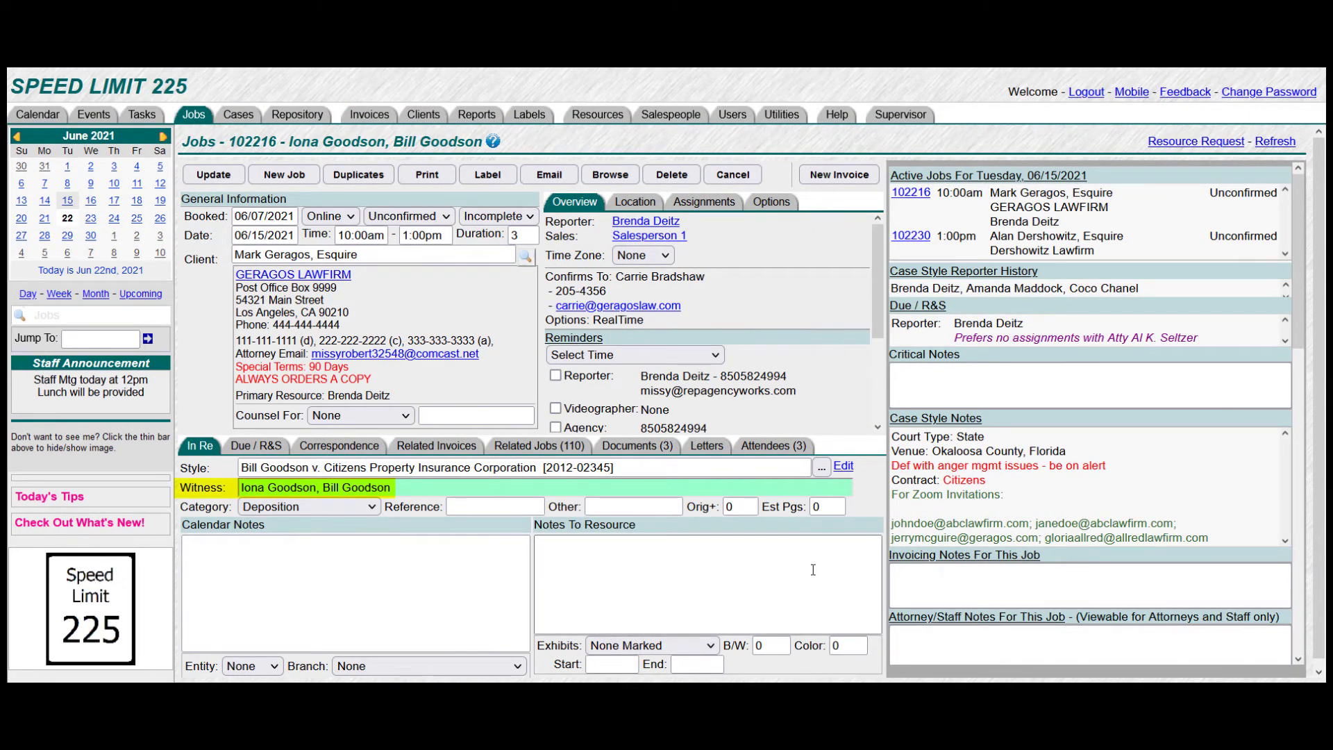
- Create a new invoice from the two-witness deposition job and bill it to the individual attorney at GERAGOS LAWFIRM
click(817, 176)
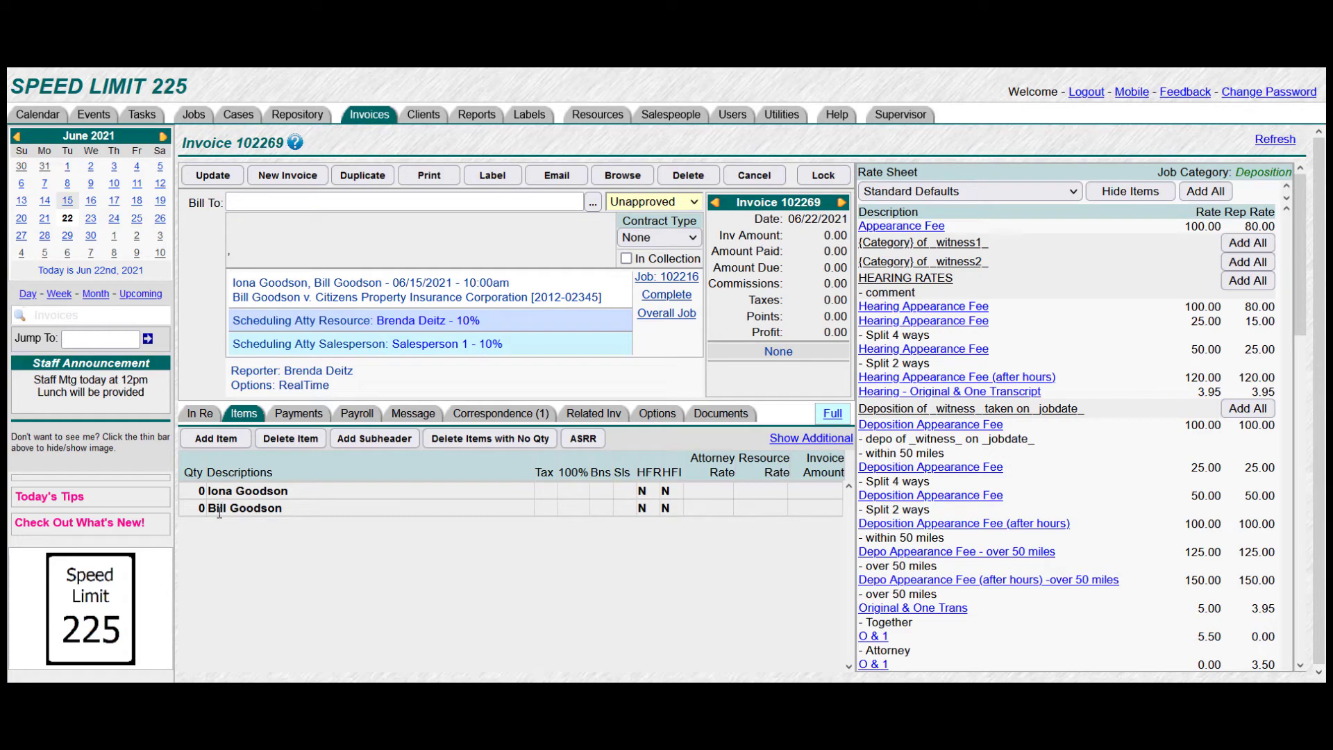
click(308, 201)
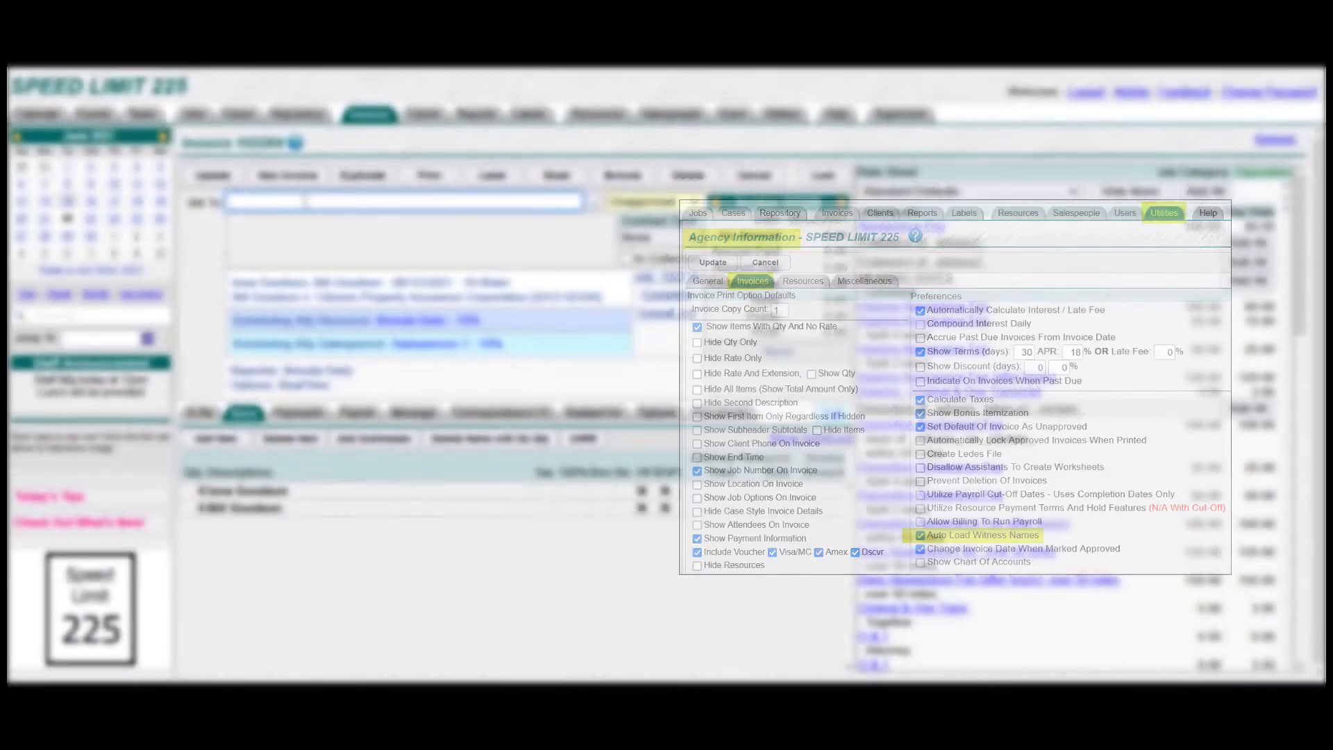
text(gera)
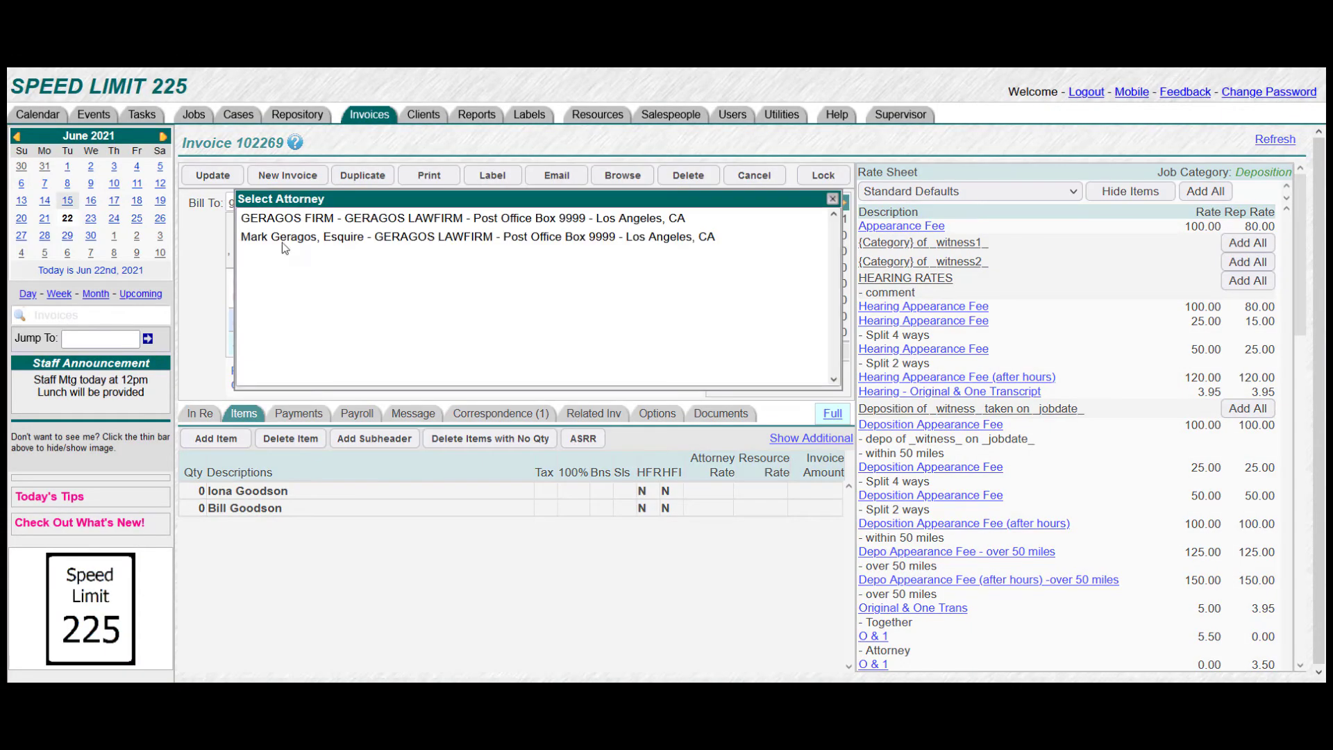
click(282, 240)
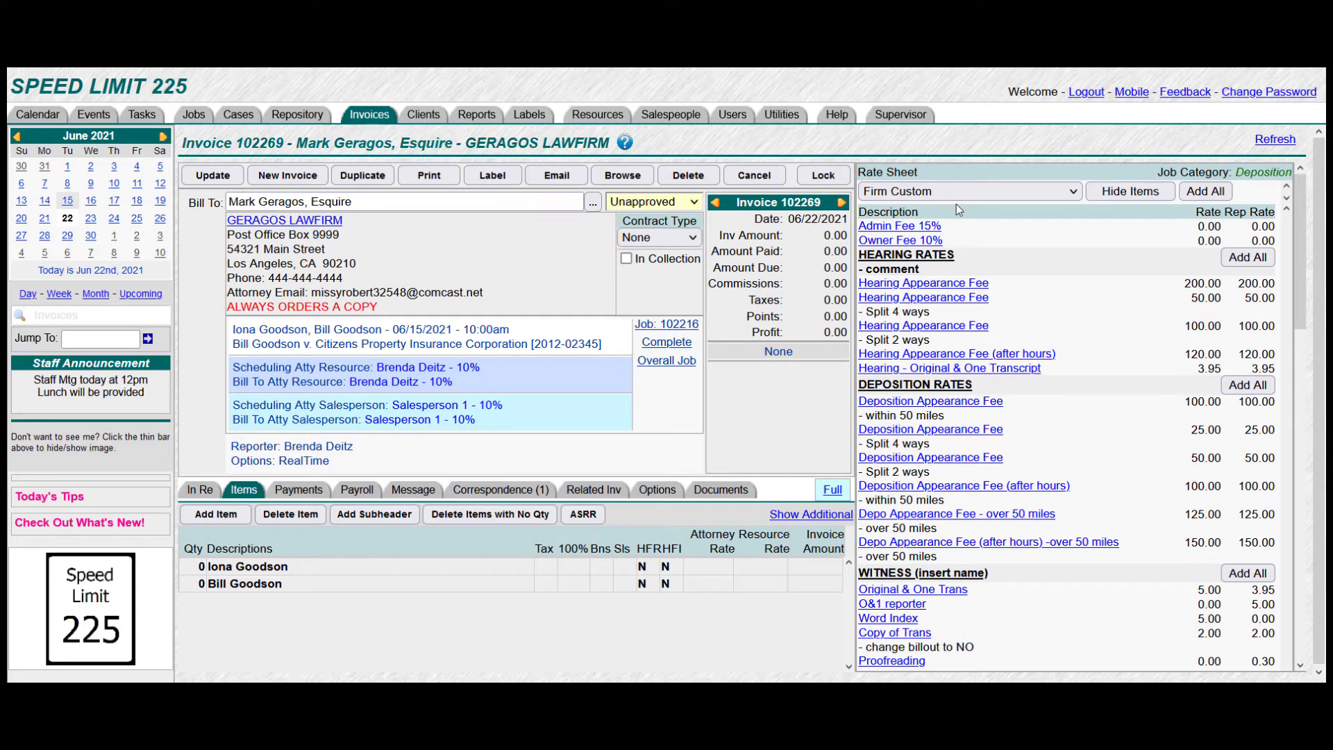
- Add the 100.00 Deposition Appearance Fee, Original & One Trans, Exhibits (Color), Copy of Trans and a second Exhibits (Color) from the rate sheet
click(901, 404)
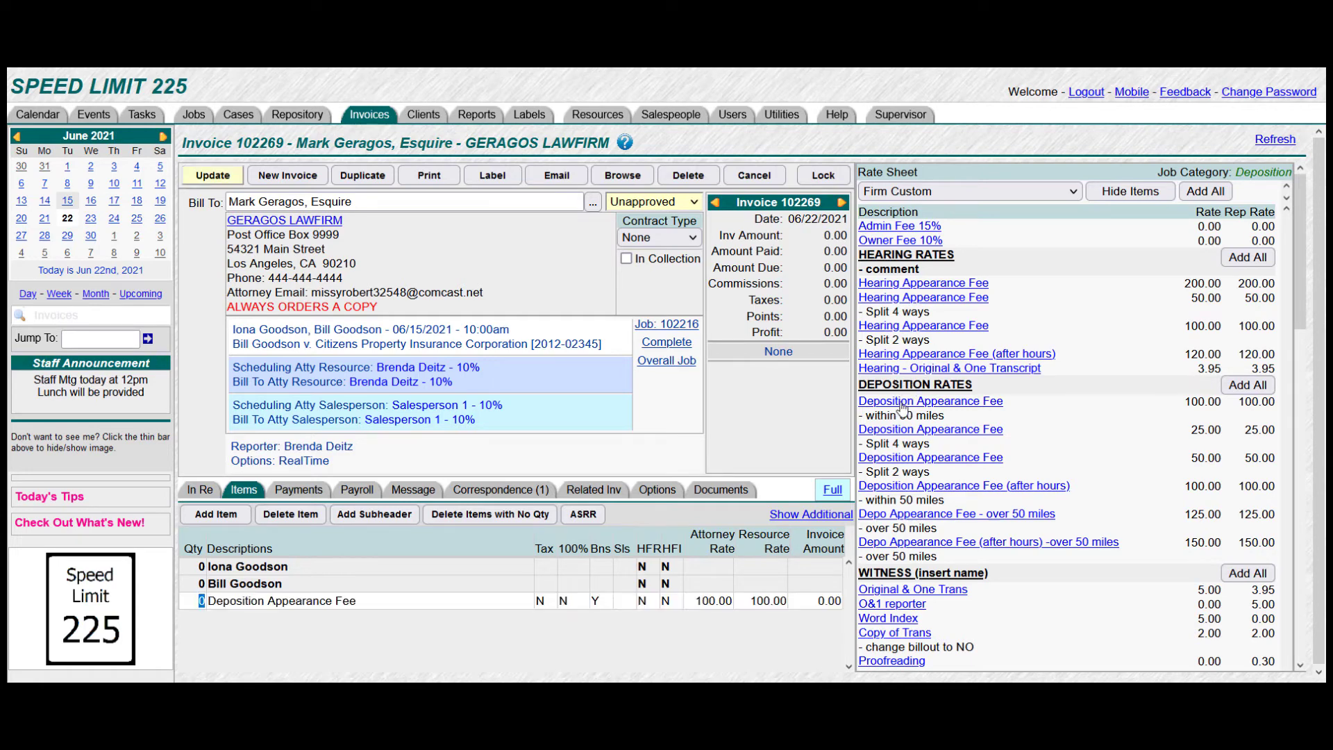
click(905, 592)
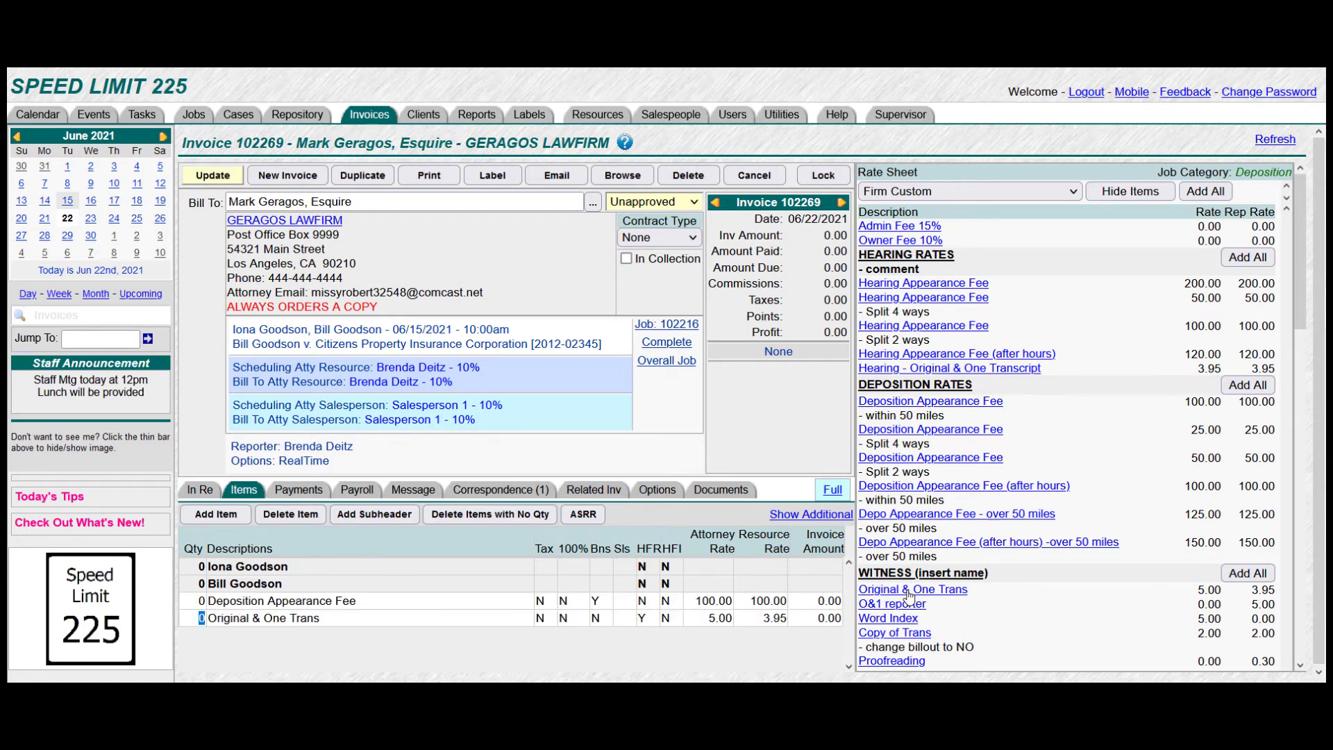
scroll(982, 607, down, 6)
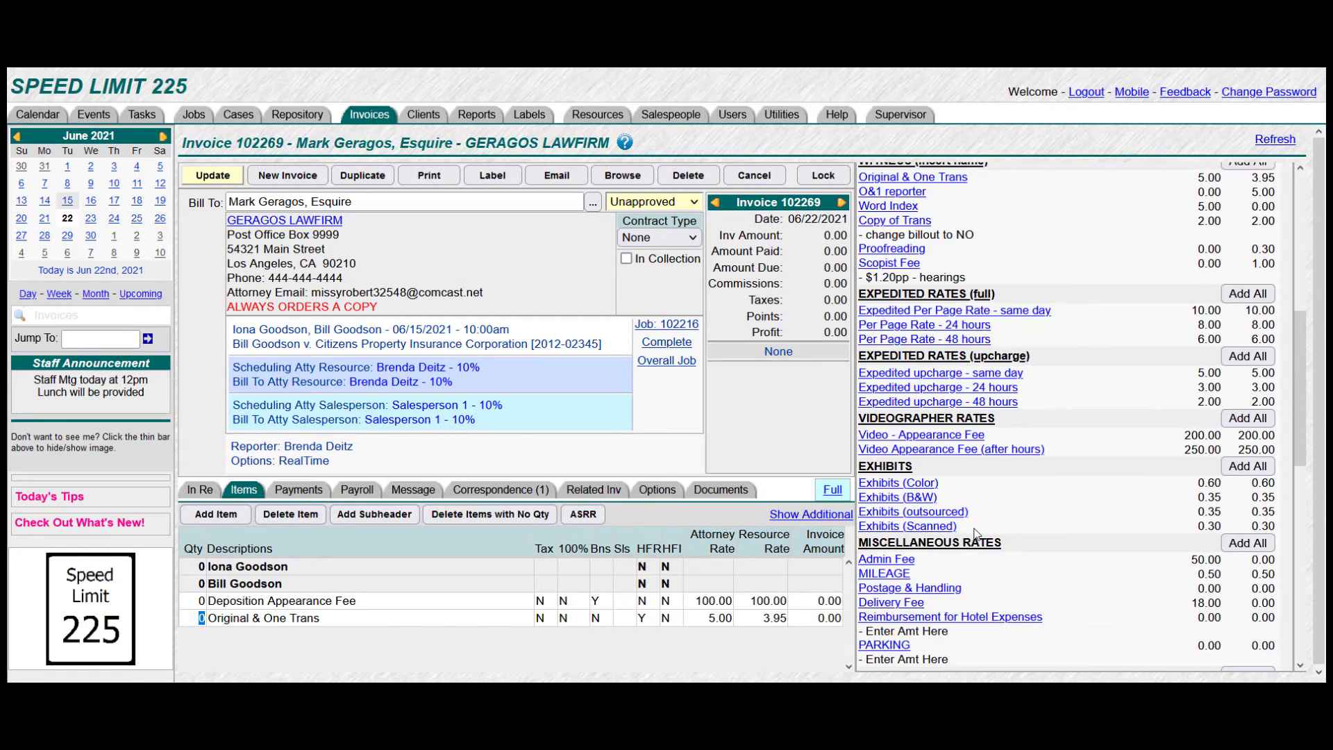
click(885, 486)
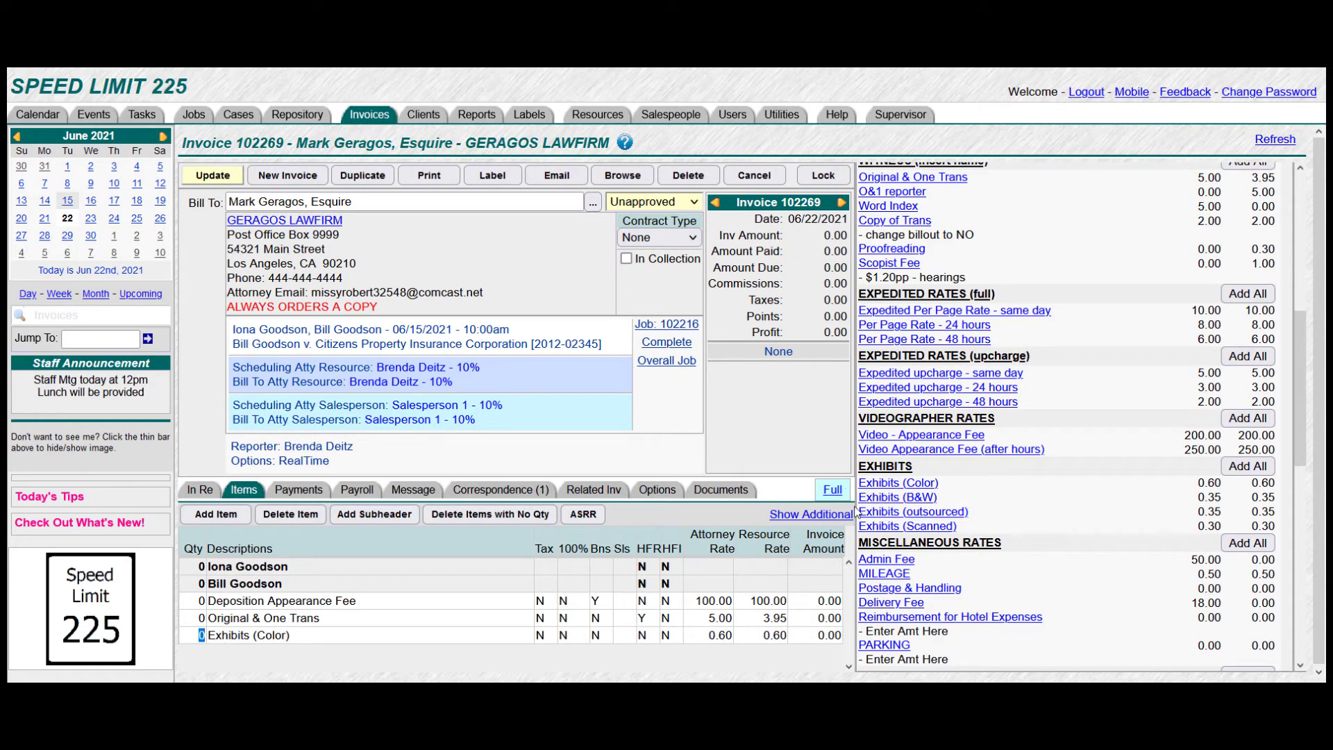
scroll(875, 511, up, 1)
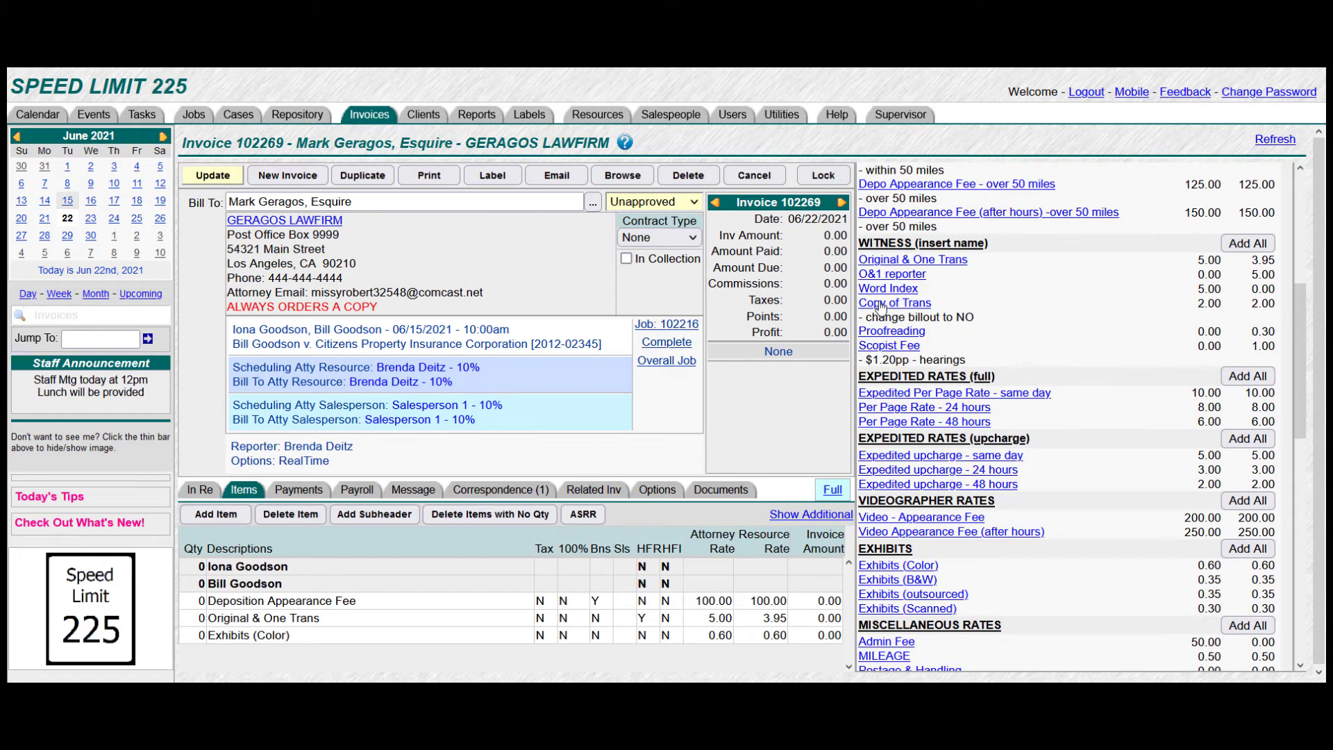
click(881, 306)
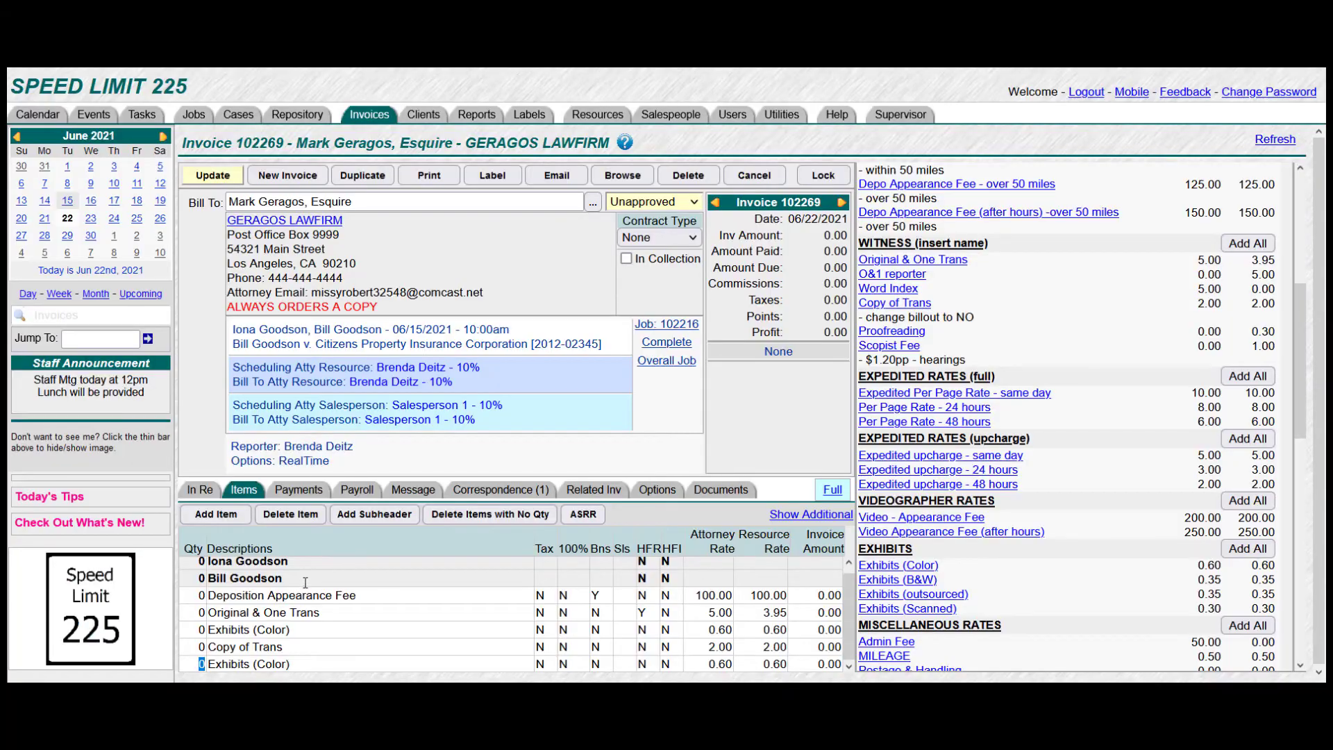
- Move the second witness subheader down three rows, placing it between the first Exhibits (Color) and Copy of Trans
click(304, 580)
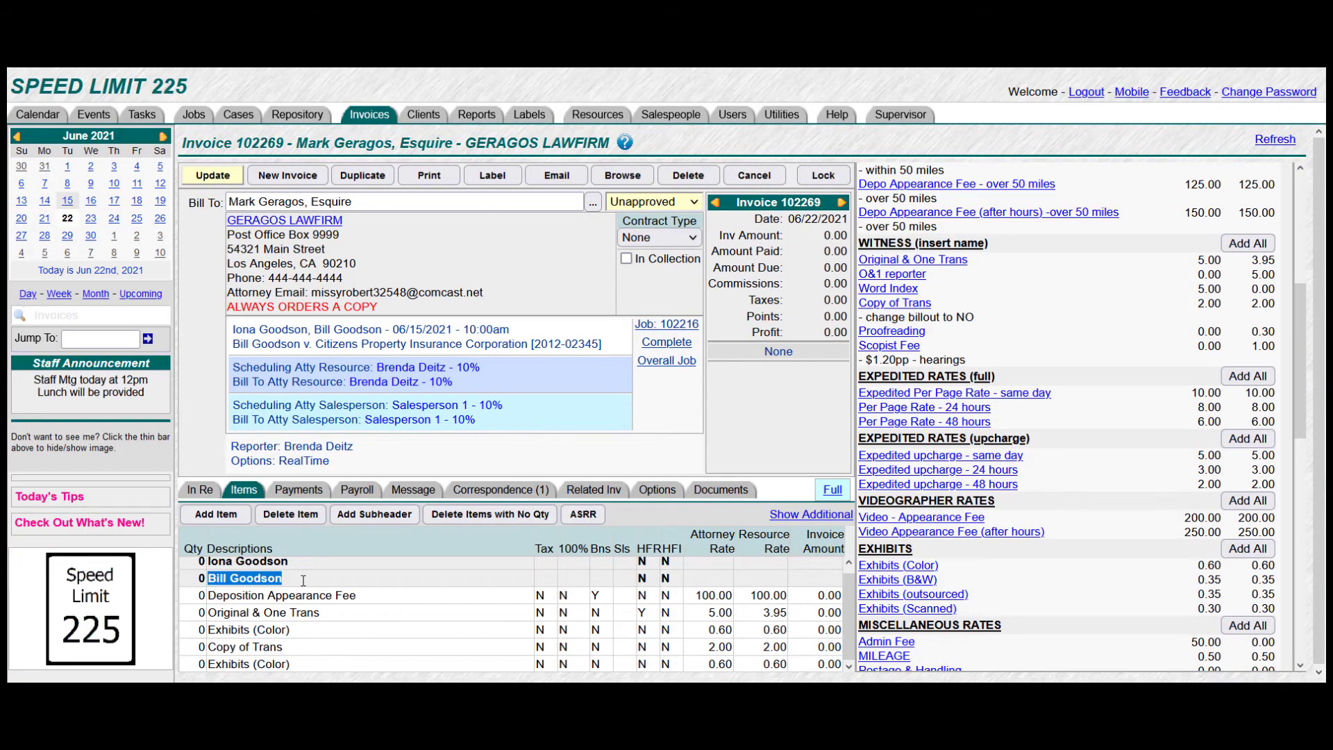
key(ctrl+Down)
key(ctrl+Down)
key(ctrl+Down)
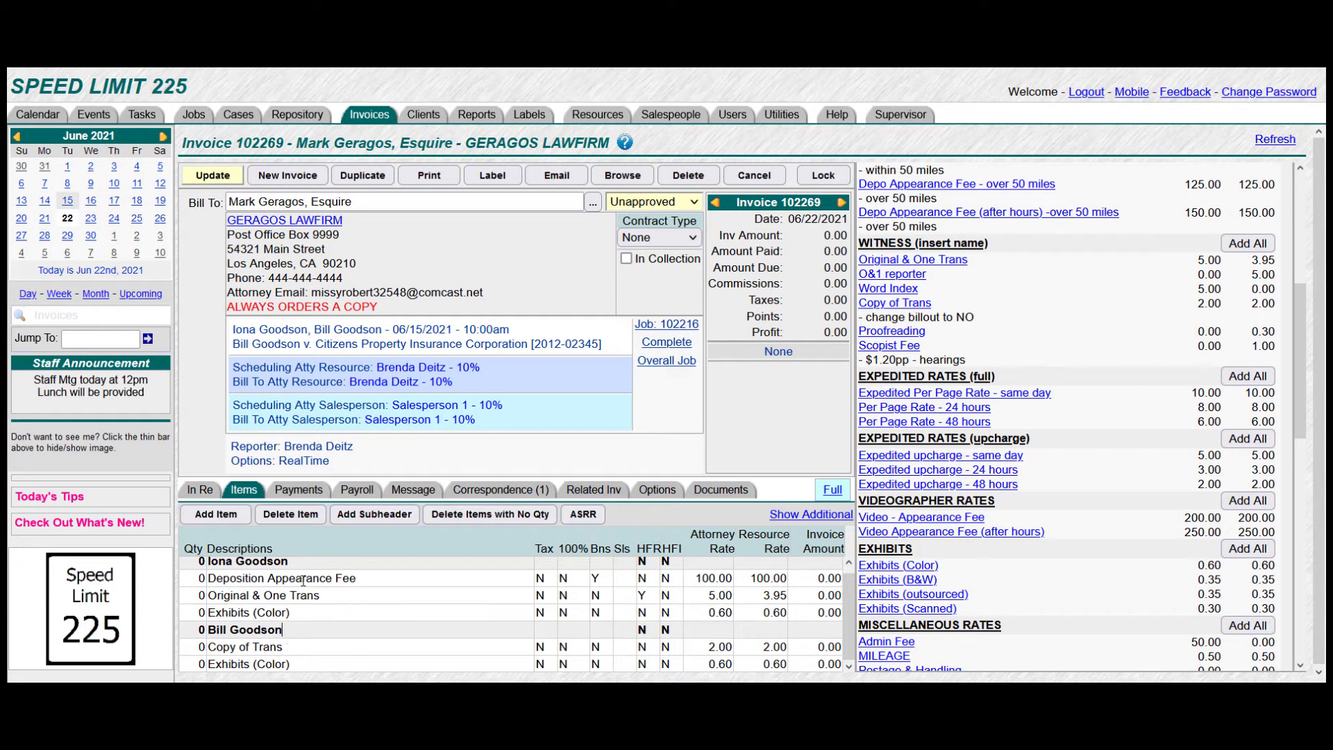
- Set the quantity of both witness subheaders to 1
click(194, 561)
text(1)
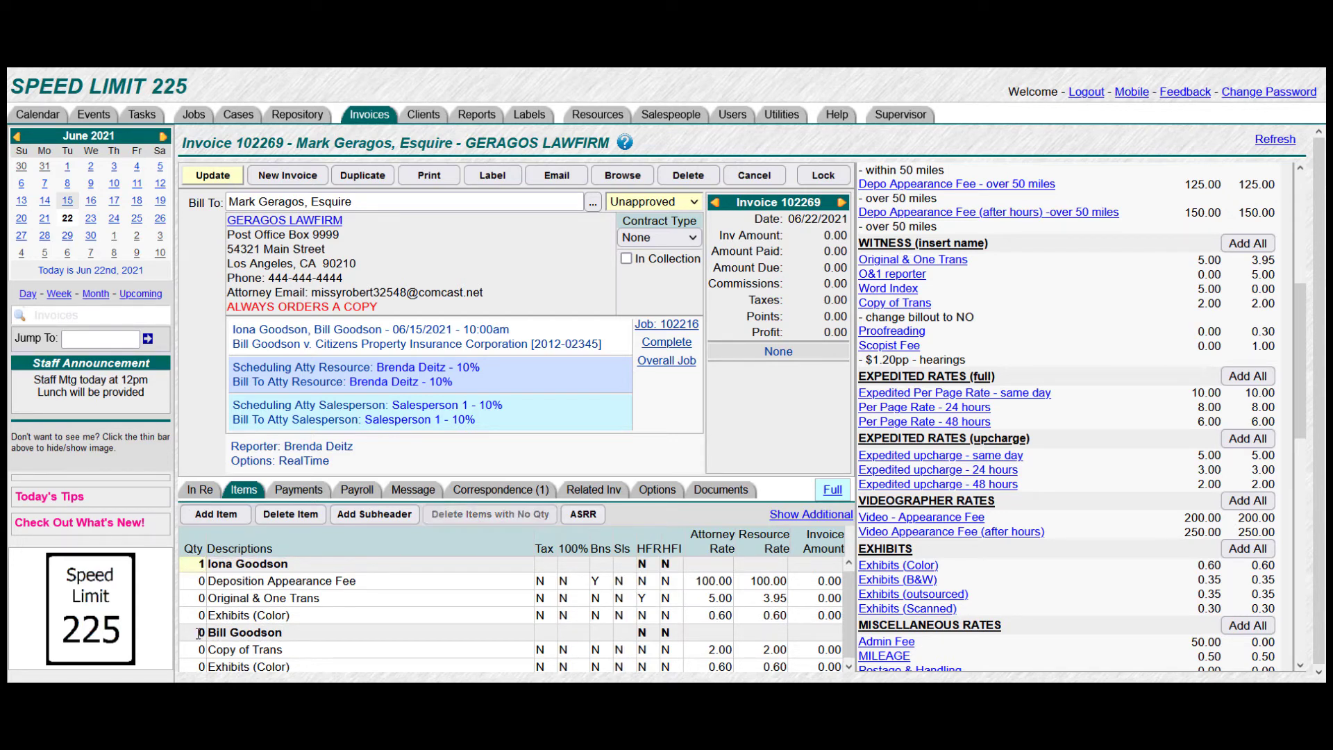
click(200, 633)
text(1)
- Set Deposition Appearance Fee to 1, Original & One Trans to 25, first Exhibits to 5, Copy of Trans to 65, second Exhibits to 7, and save
click(200, 581)
text(1)
click(199, 614)
text(5)
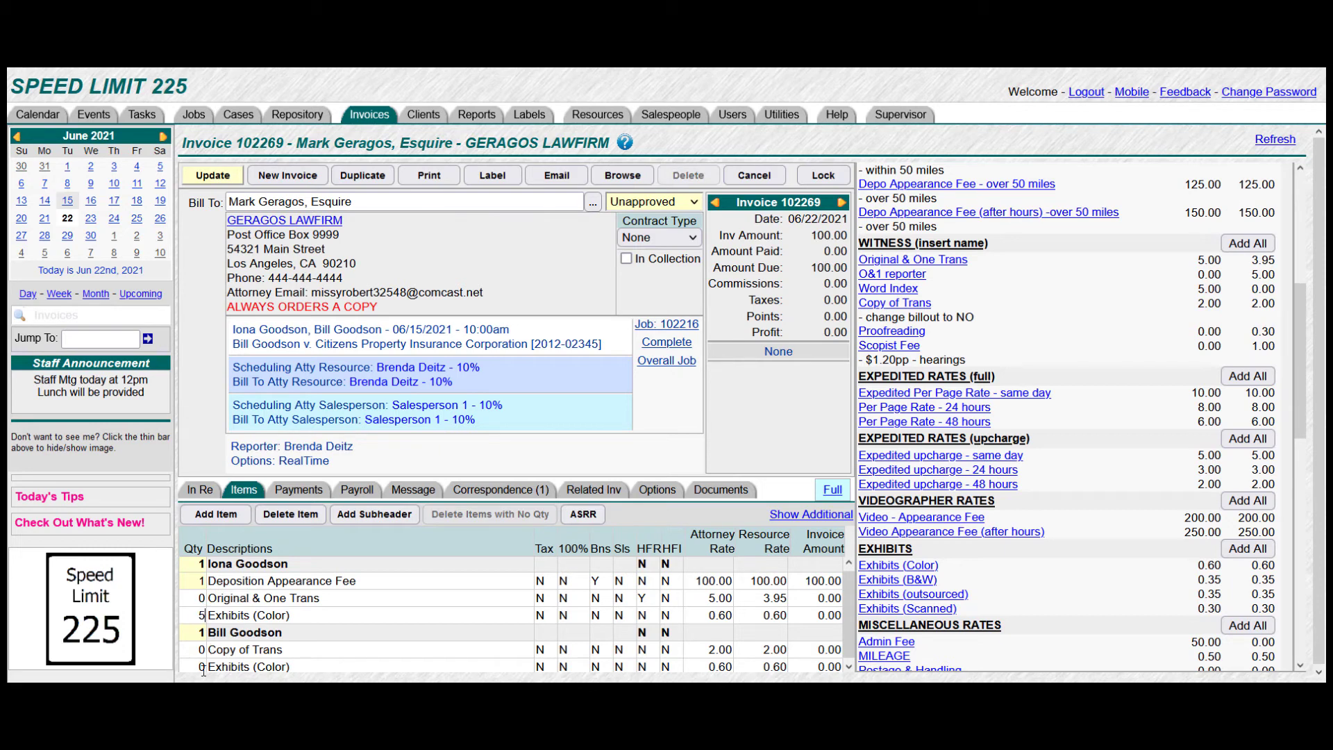
click(200, 667)
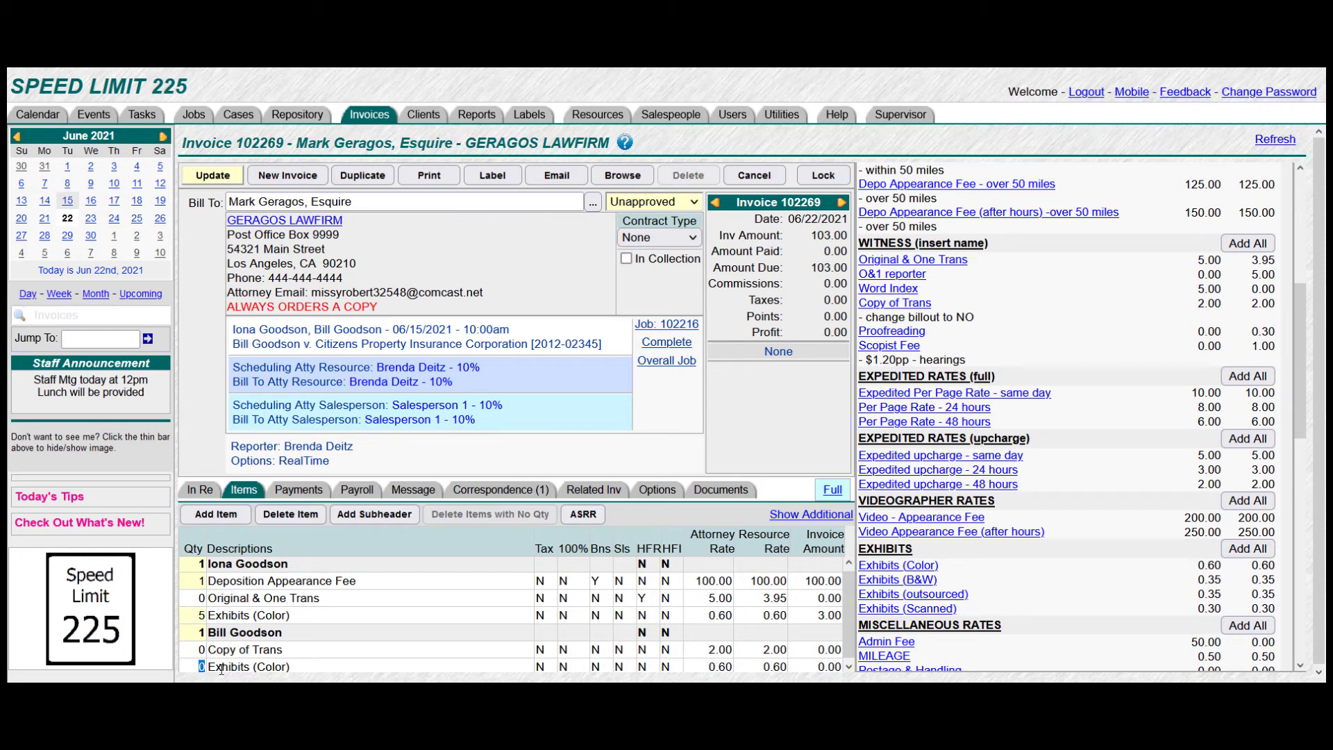
text(7)
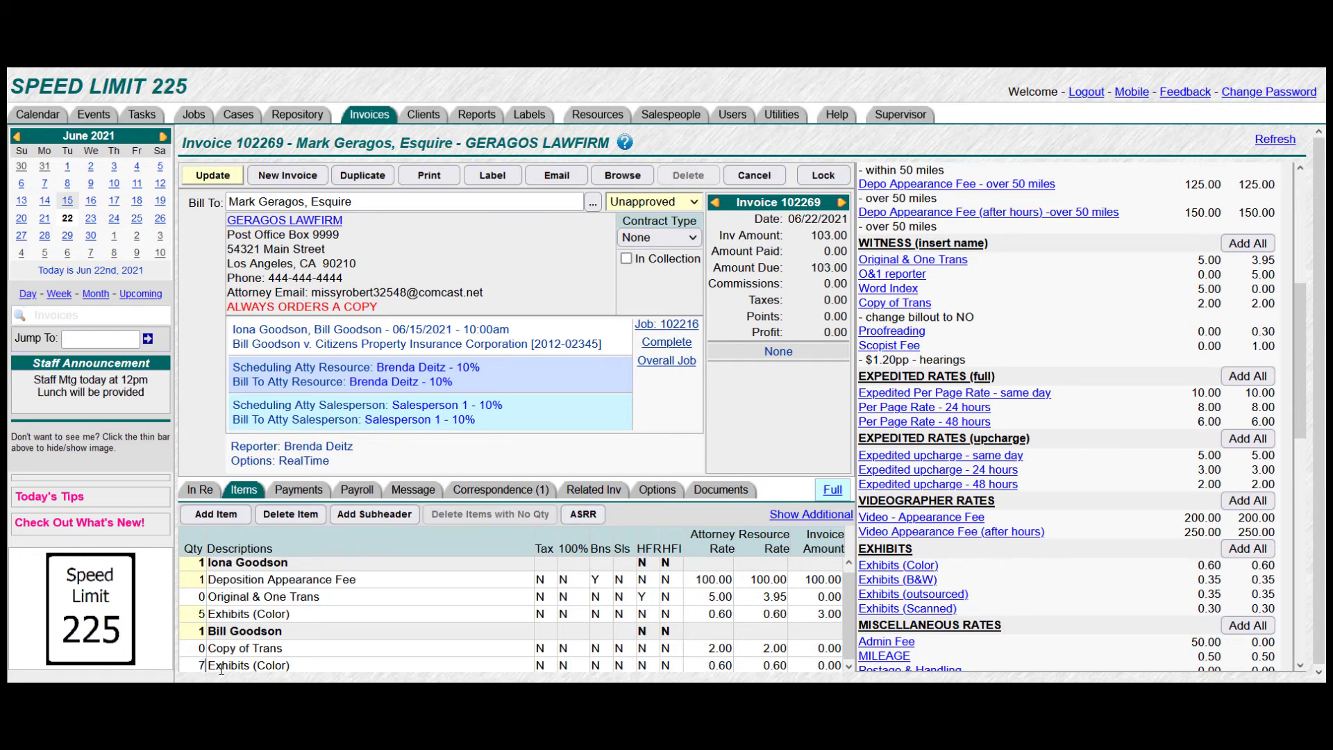
click(199, 597)
text(25)
click(199, 650)
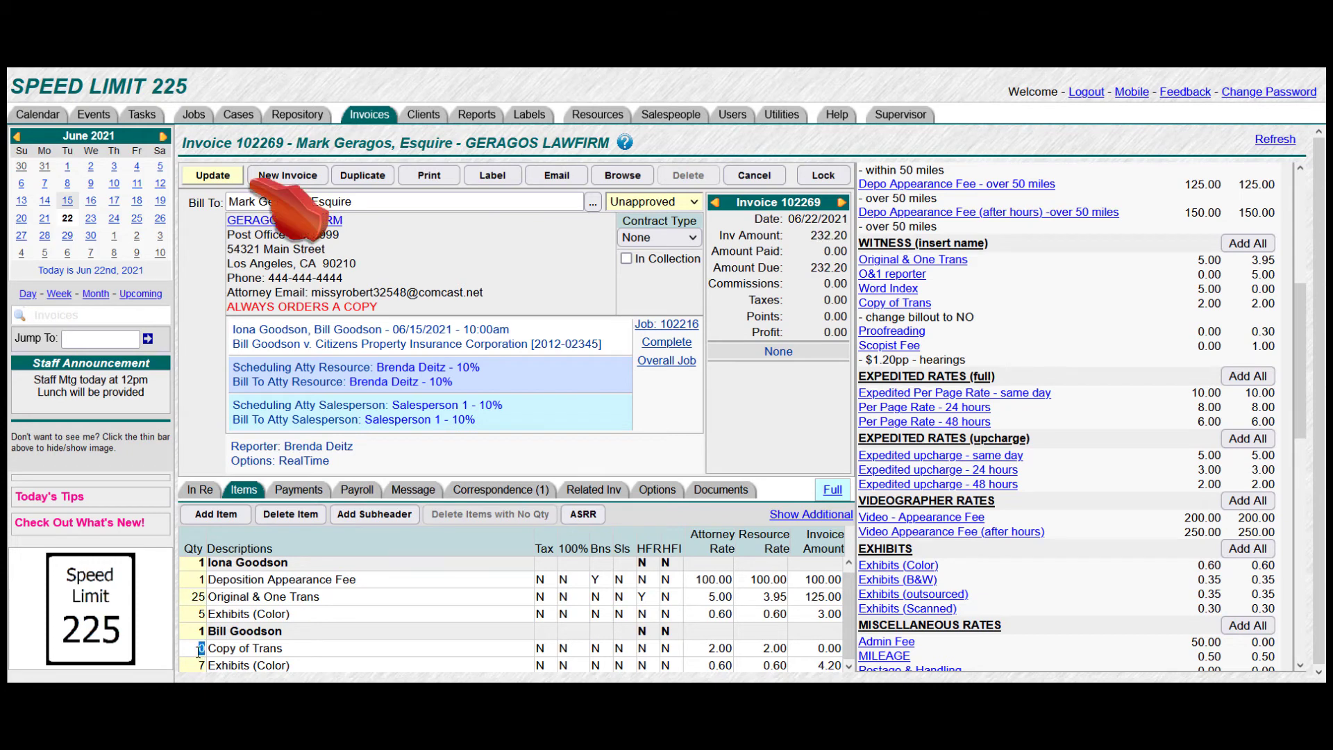
text(65)
click(197, 177)
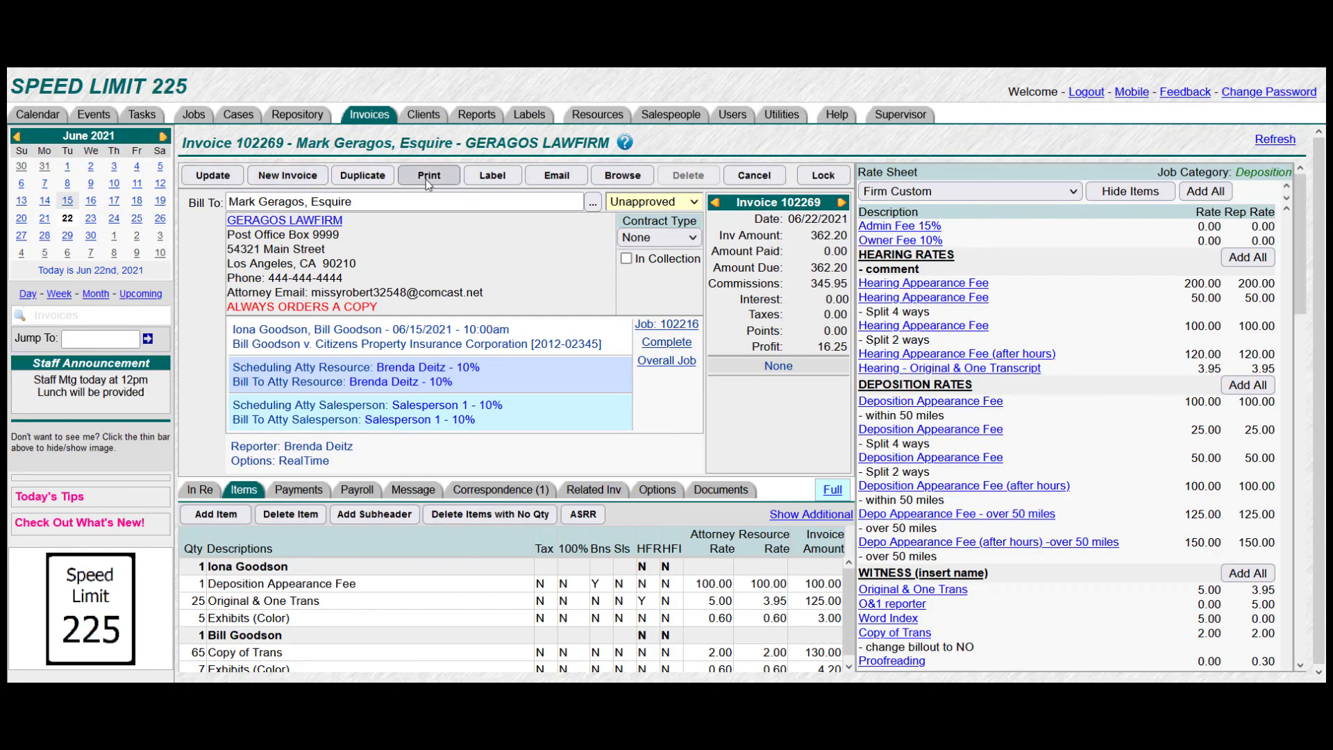
- Preview the printed invoice, enable Show Subheader Subtotals in the printing format options, and preview the invoice again
click(421, 179)
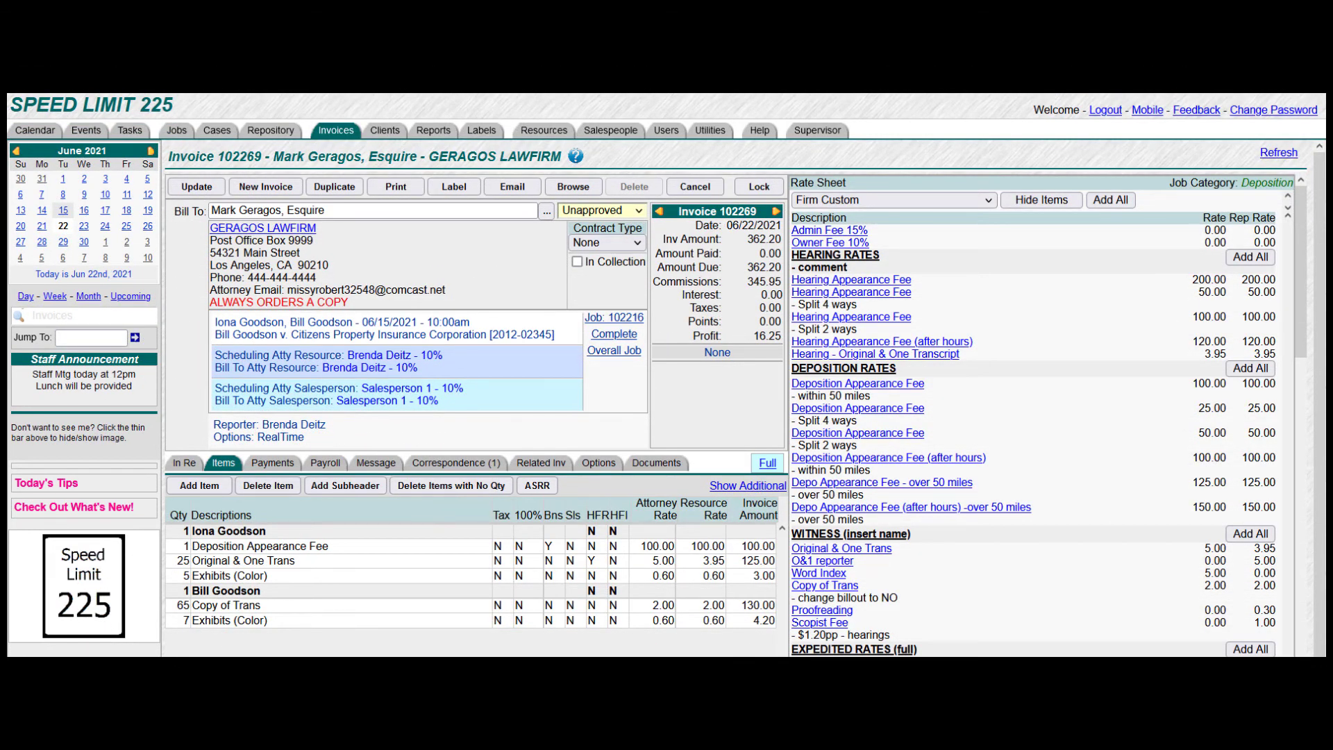
click(596, 467)
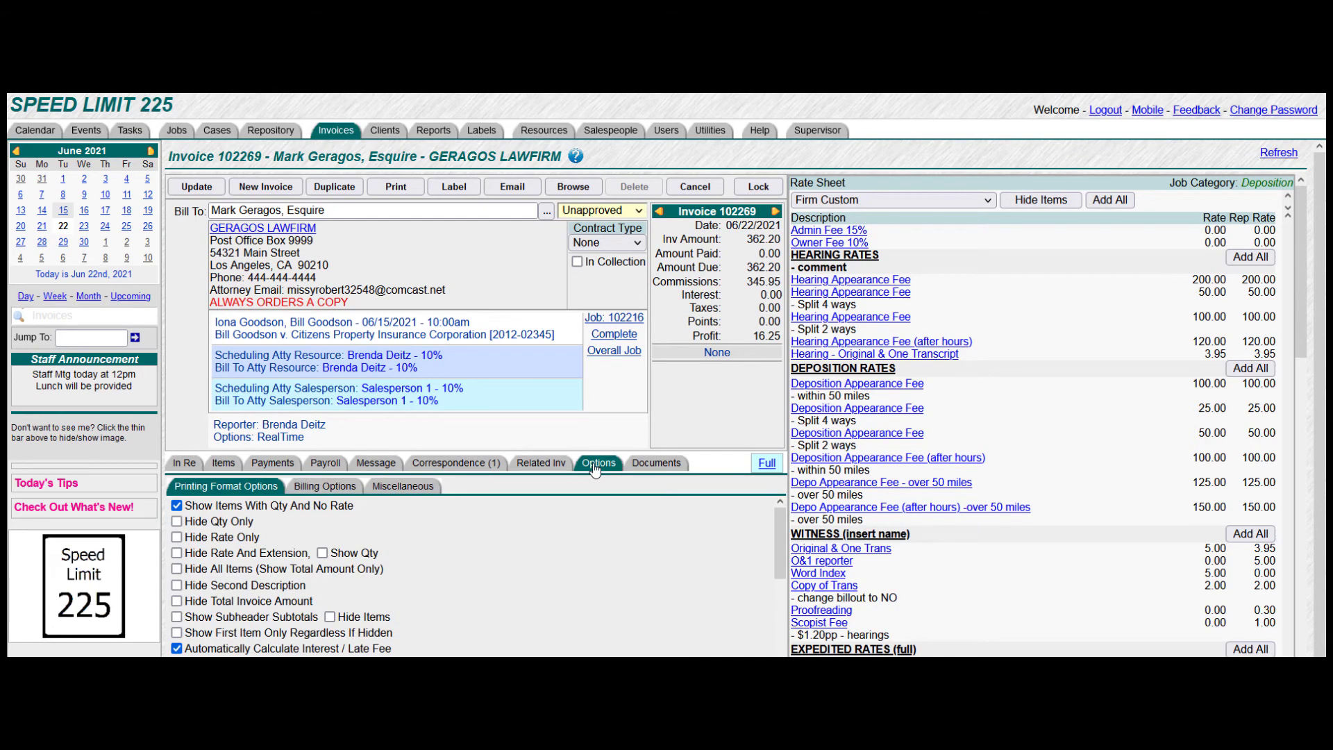
click(177, 618)
click(396, 188)
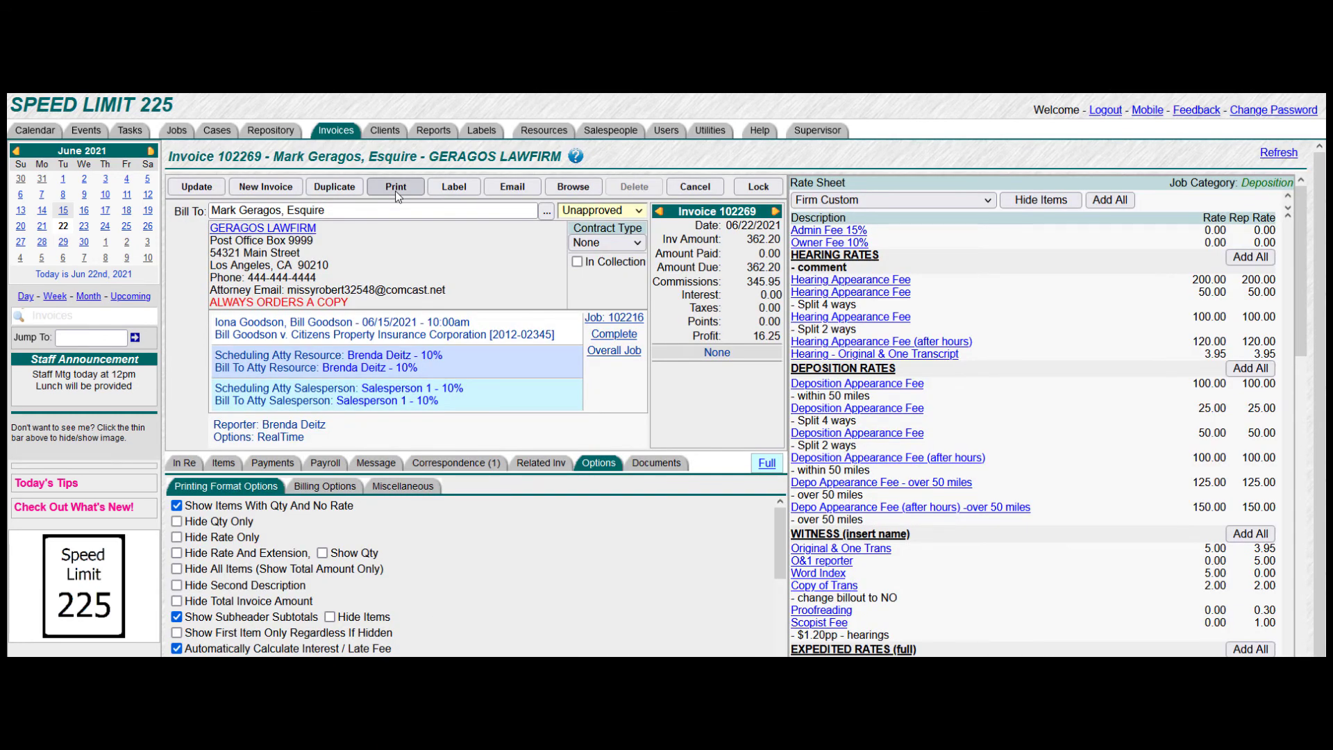